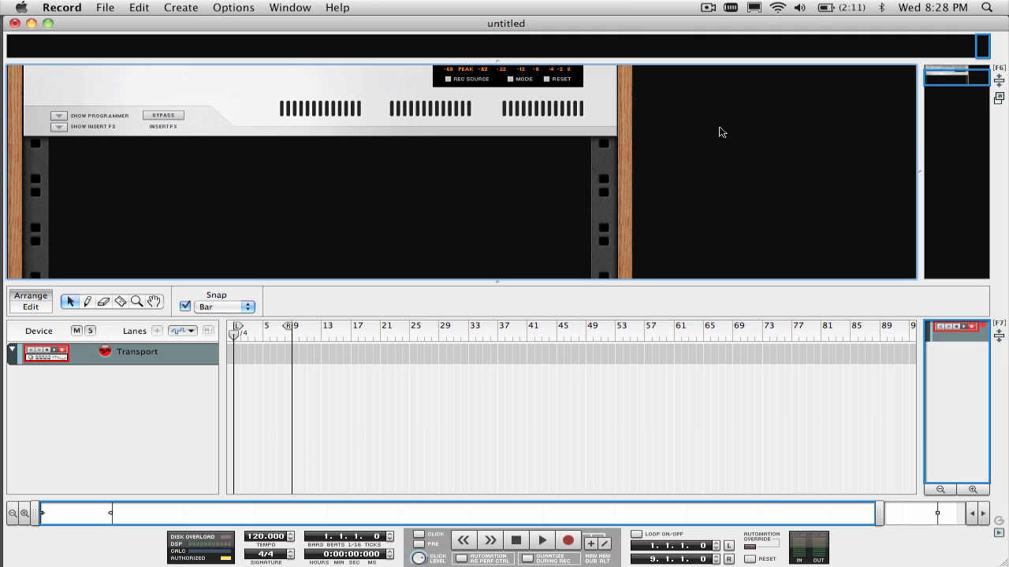
- Add an NN-XT Advanced Sampler to the song's rack
{"action": "left_click", "coordinate": [180, 7]}
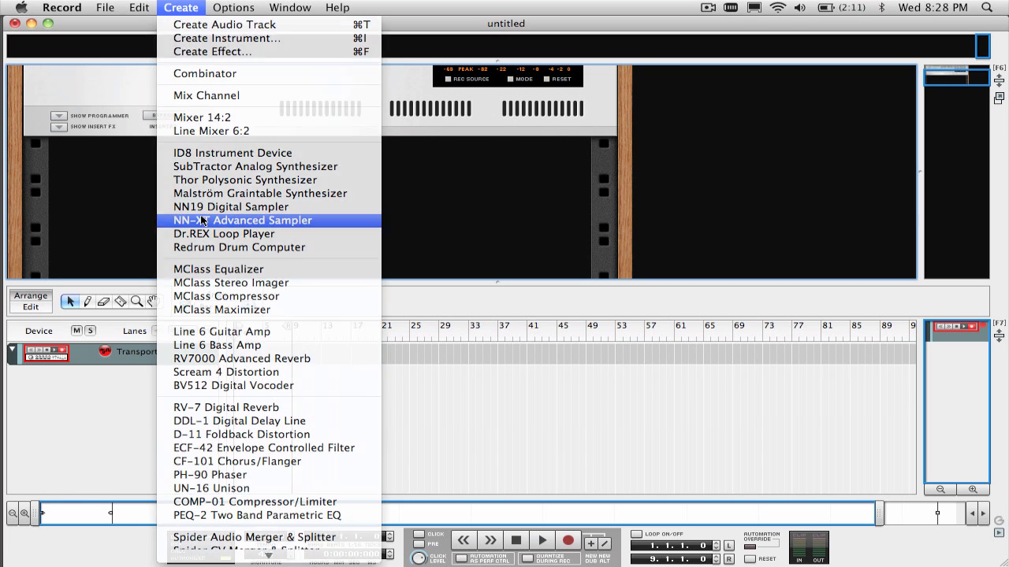
{"action": "left_click", "coordinate": [202, 220]}
{"action": "left_click", "coordinate": [39, 175]}
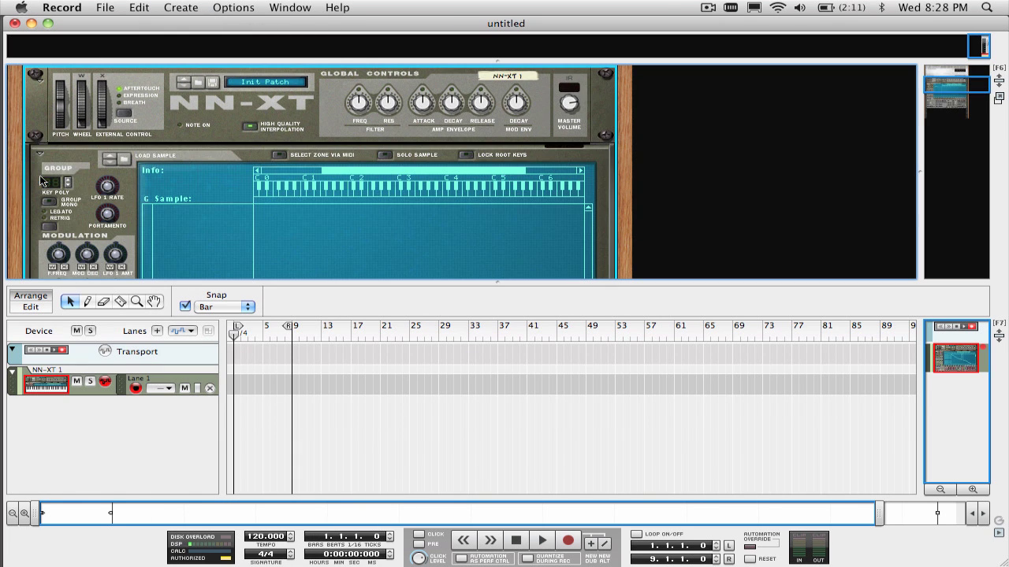
{"action": "left_click", "coordinate": [39, 175]}
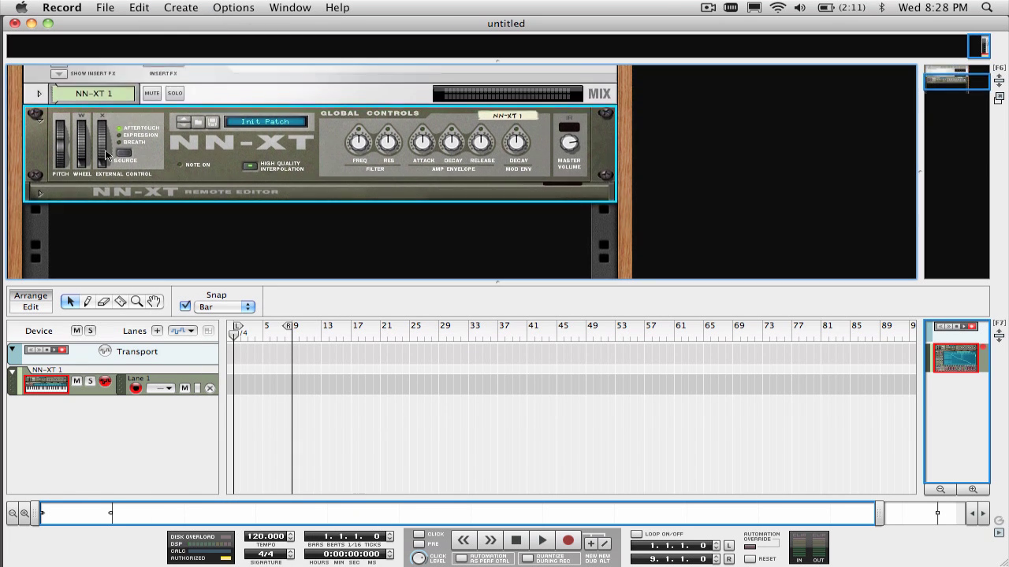
{"action": "left_click", "coordinate": [201, 218]}
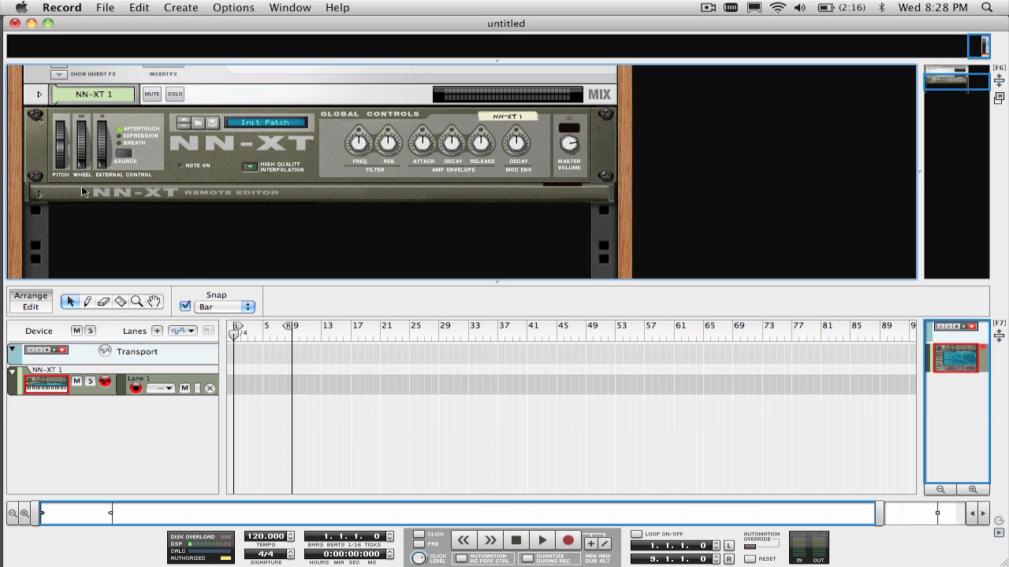
- Initialize the NN-XT patch and unfold its full editor
{"action": "left_click", "coordinate": [182, 134]}
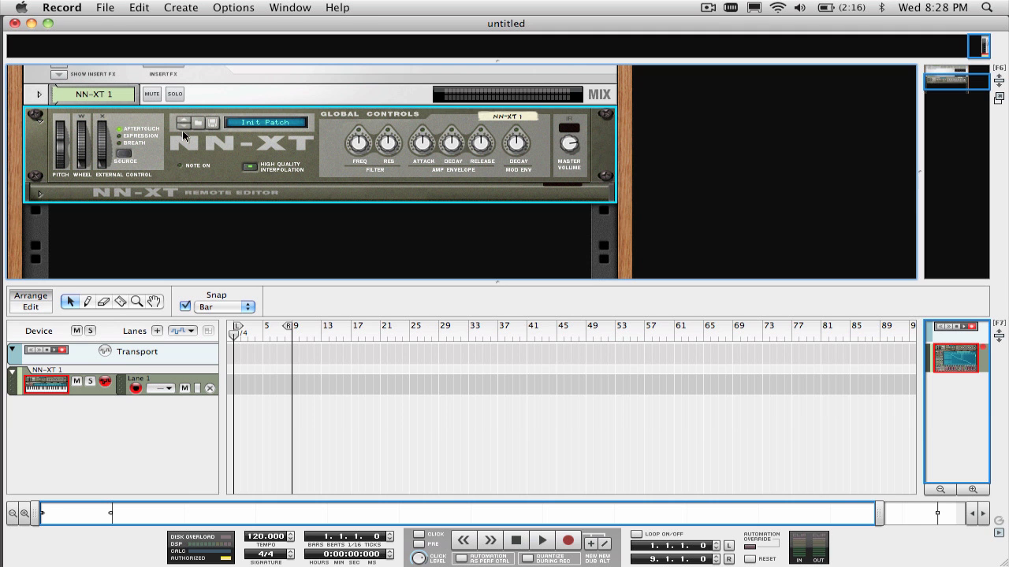
{"action": "left_click", "coordinate": [143, 7]}
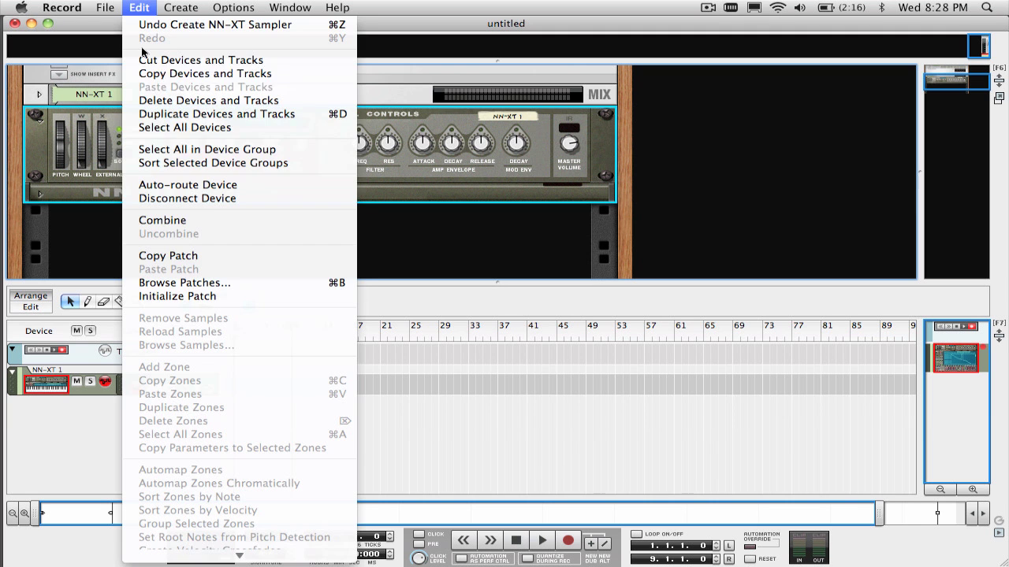
{"action": "left_click", "coordinate": [157, 294]}
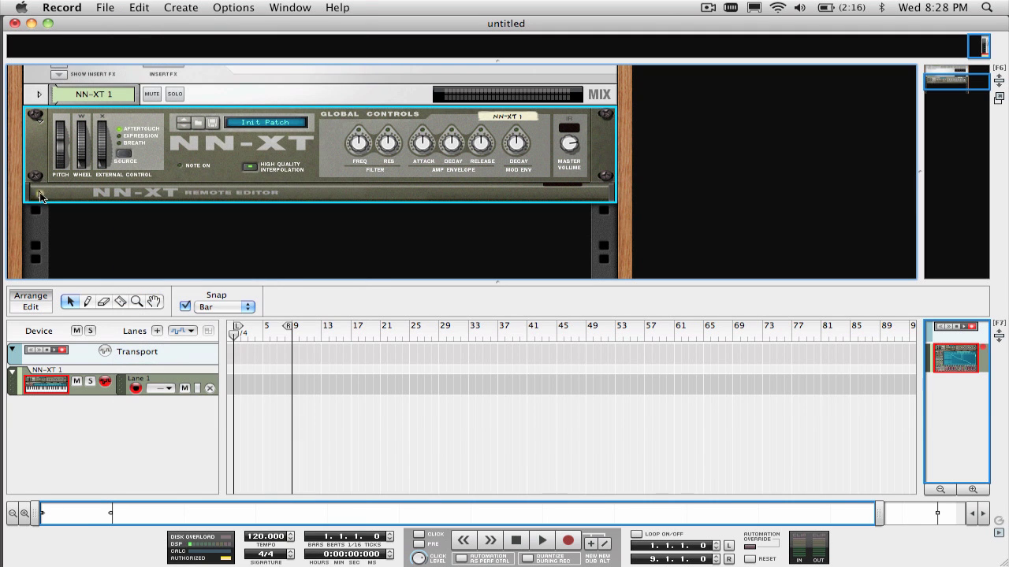
{"action": "left_click", "coordinate": [40, 194]}
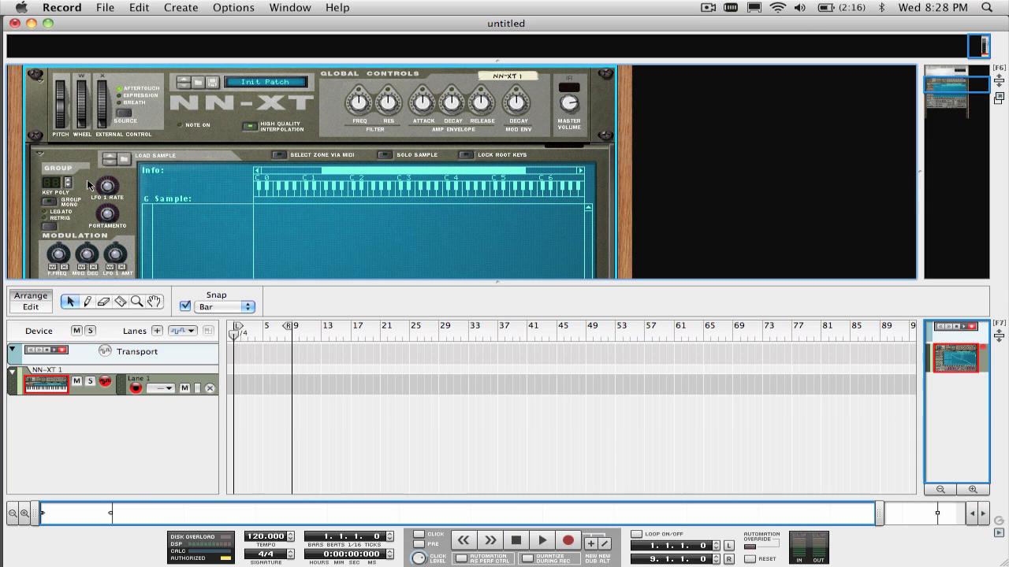
- Load 808BD_T9D11_Orig.wav from the W17 folder into the NN-XT
{"action": "left_click", "coordinate": [124, 162]}
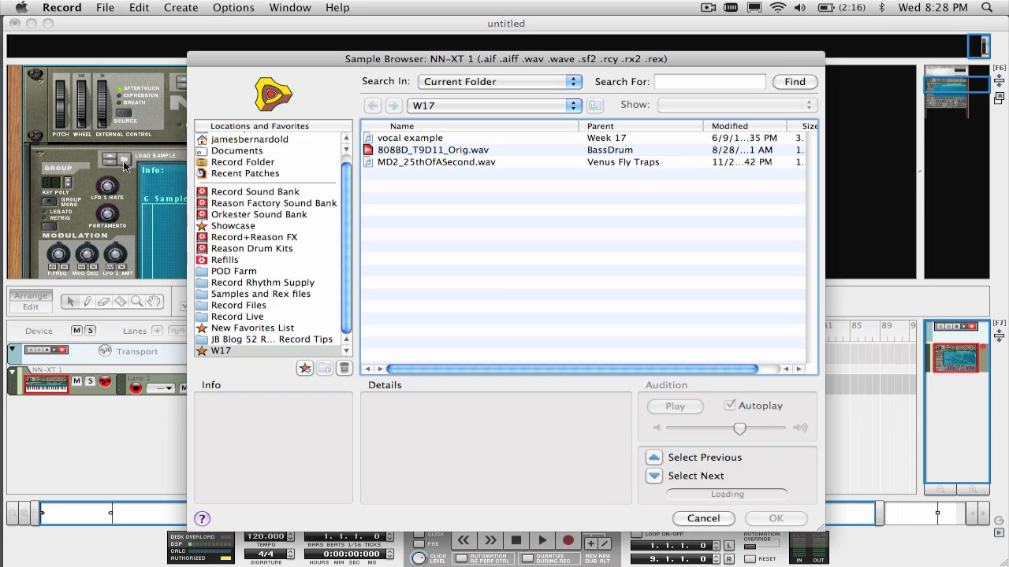
{"action": "left_click", "coordinate": [221, 351]}
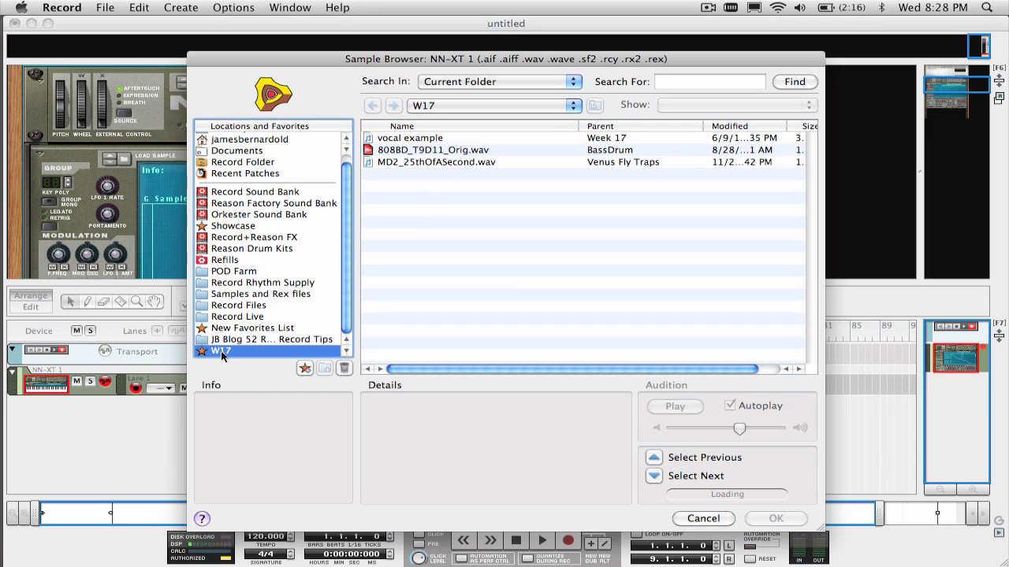
{"action": "left_click", "coordinate": [399, 151]}
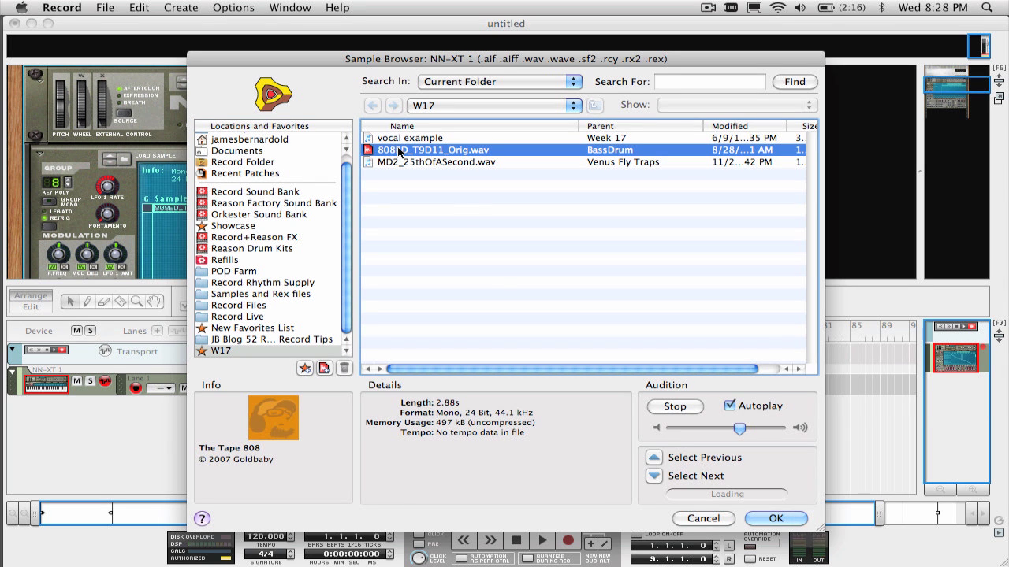
{"action": "left_click", "coordinate": [773, 521]}
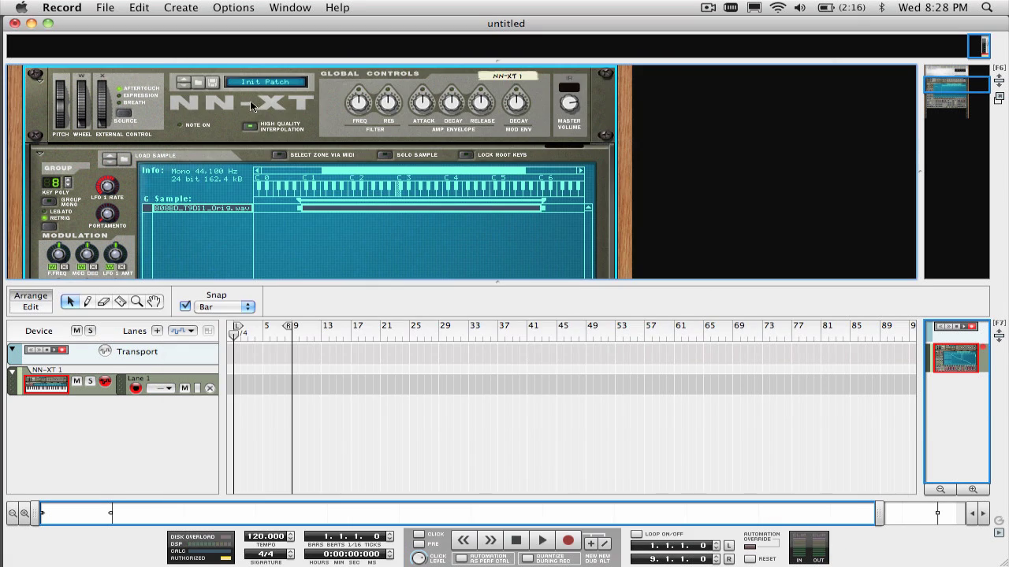
- Set the kick zone's root note from pitch detection
{"action": "right_click", "coordinate": [191, 210]}
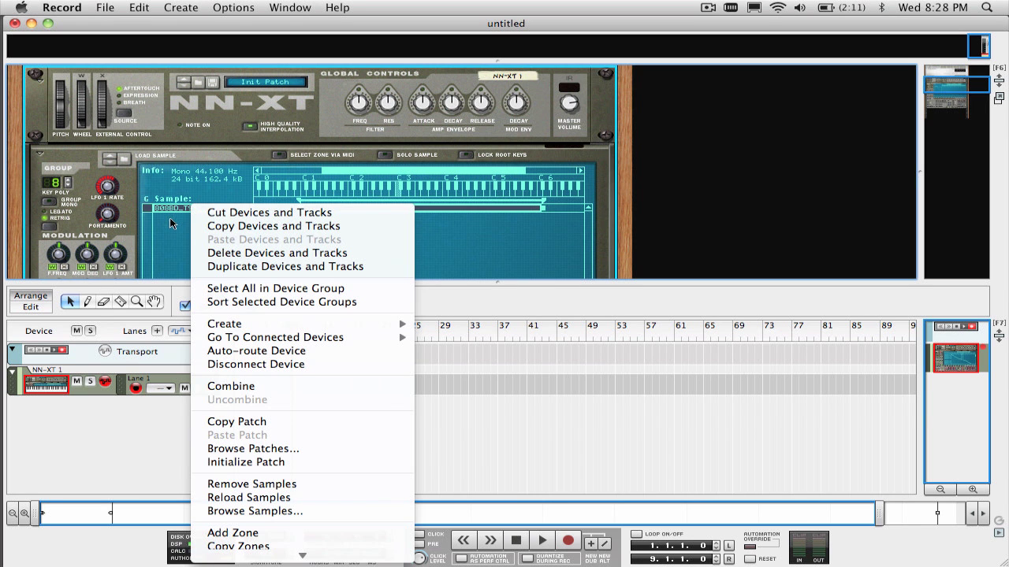
{"action": "left_click", "coordinate": [169, 218]}
{"action": "left_click", "coordinate": [139, 7]}
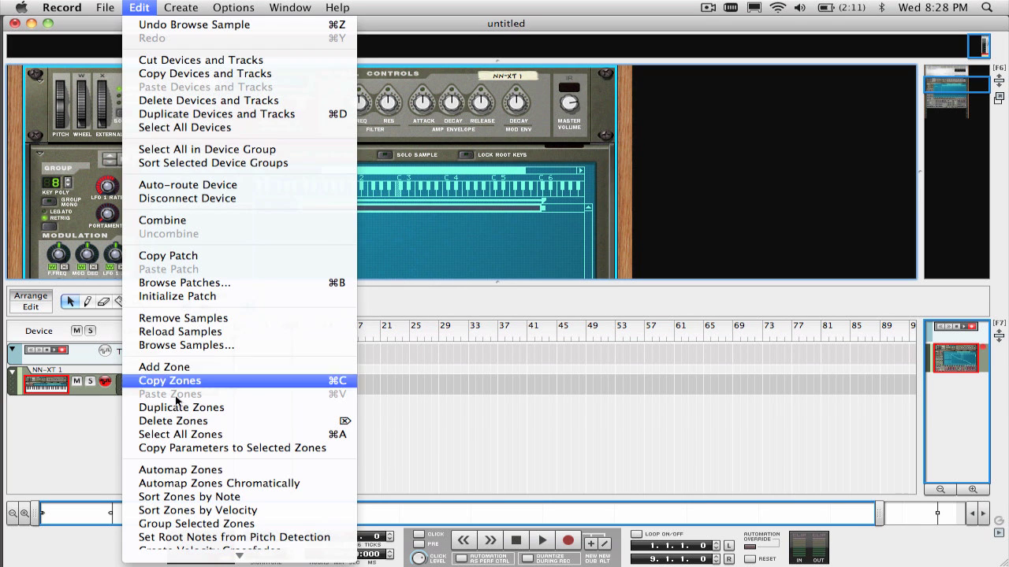
{"action": "left_click", "coordinate": [201, 536]}
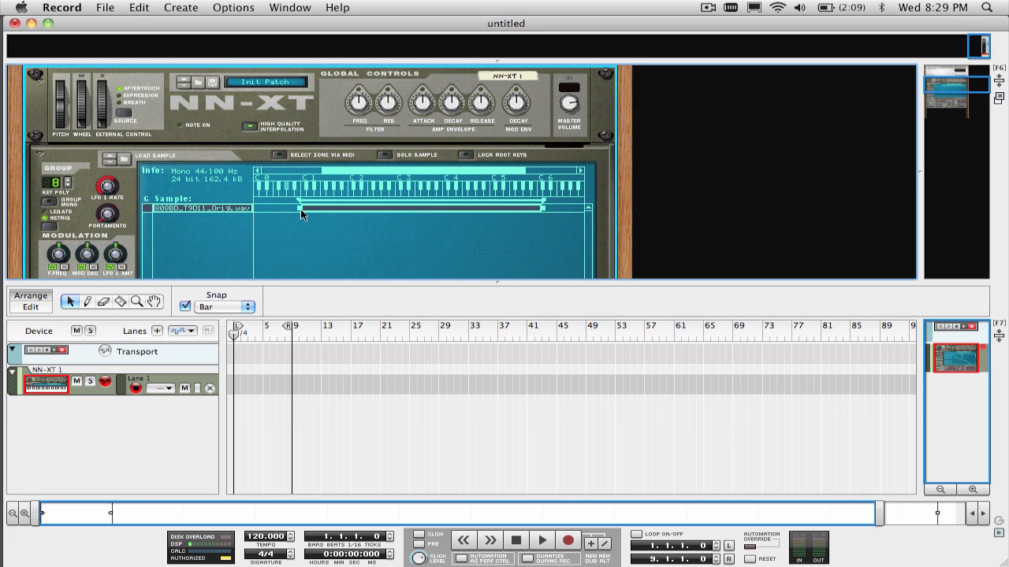
- Load all six Kalimba JB samples from the Kalimba folder into the NN-XT
{"action": "left_click_drag", "start_coordinate": [301, 208], "coordinate": [276, 209]}
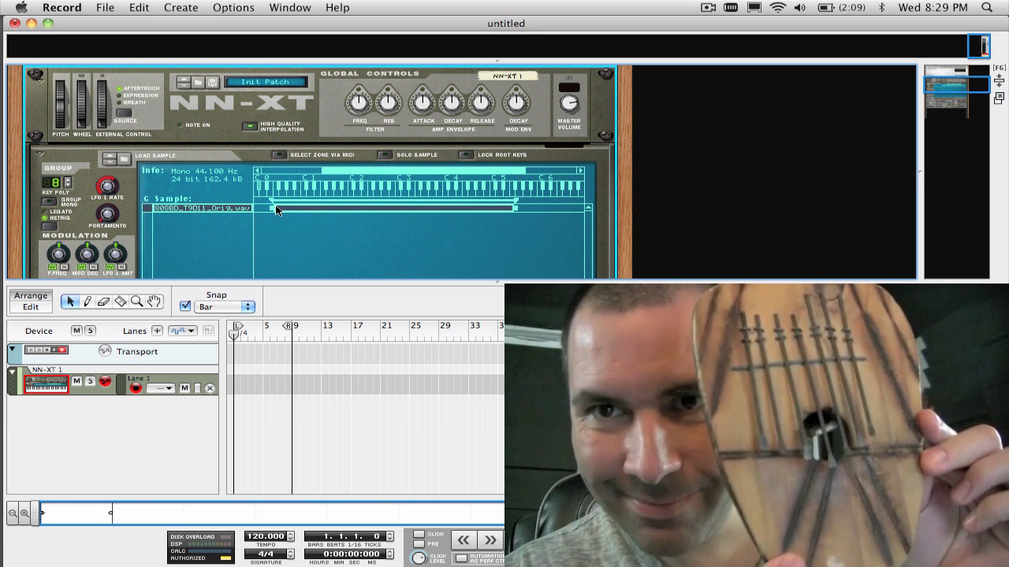
{"action": "left_click_drag", "start_coordinate": [276, 209], "coordinate": [299, 212]}
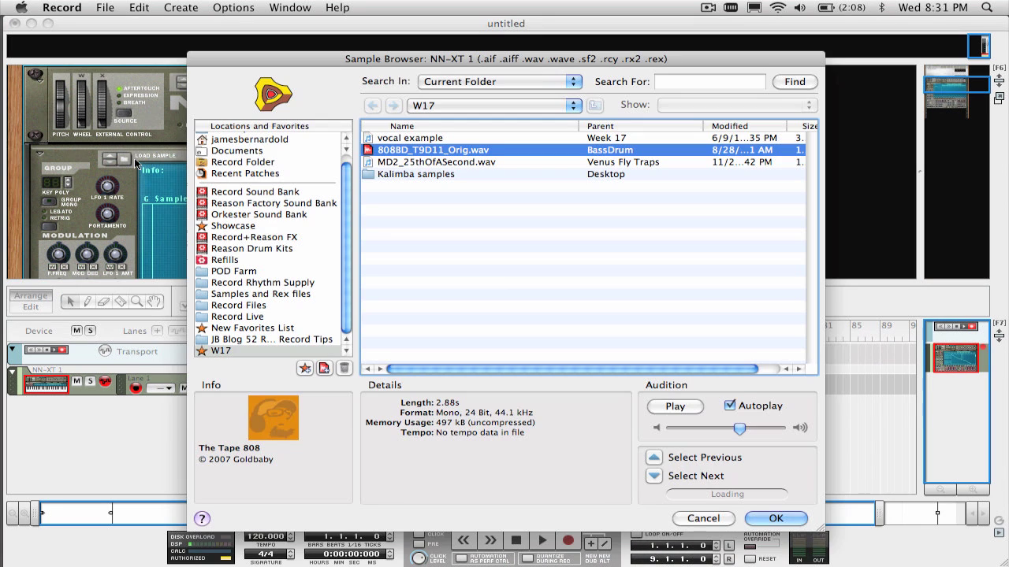
{"action": "double_click", "coordinate": [417, 174]}
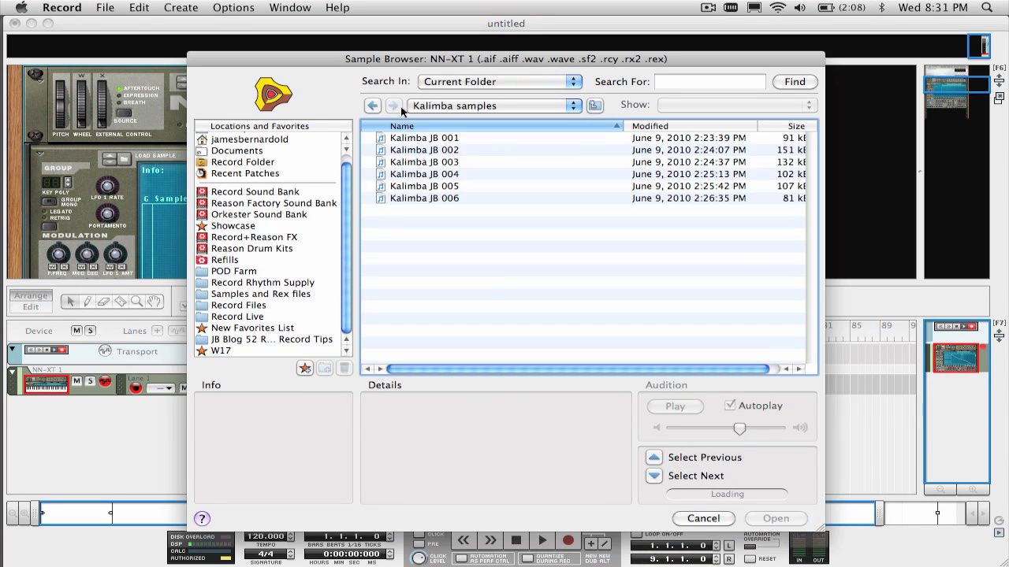
{"action": "left_click", "coordinate": [416, 139]}
{"action": "key", "text": "Down"}
{"action": "key", "text": "Down"}
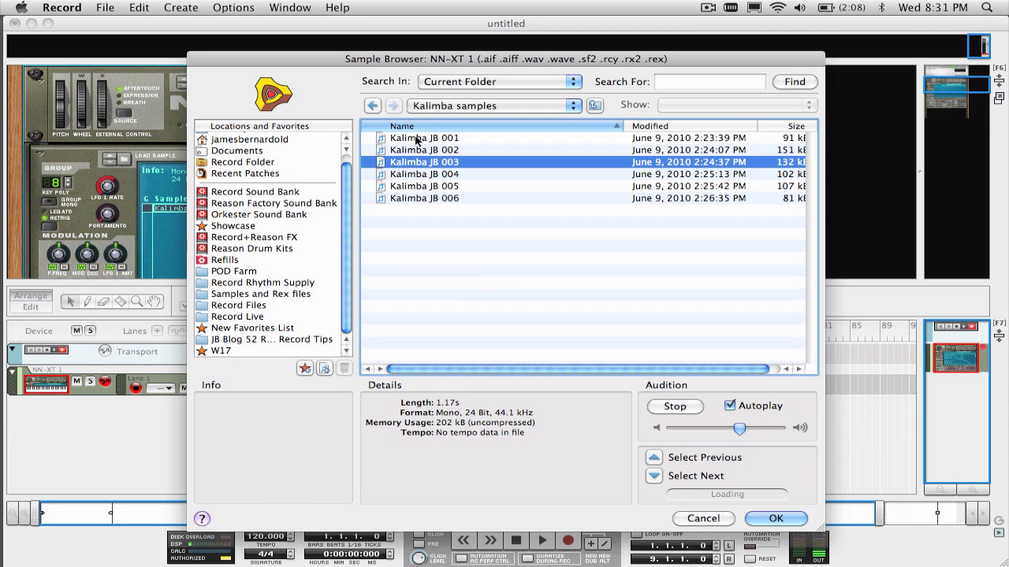
{"action": "key", "text": "Down"}
{"action": "key", "text": "Down"}
{"action": "key", "text": "super+a"}
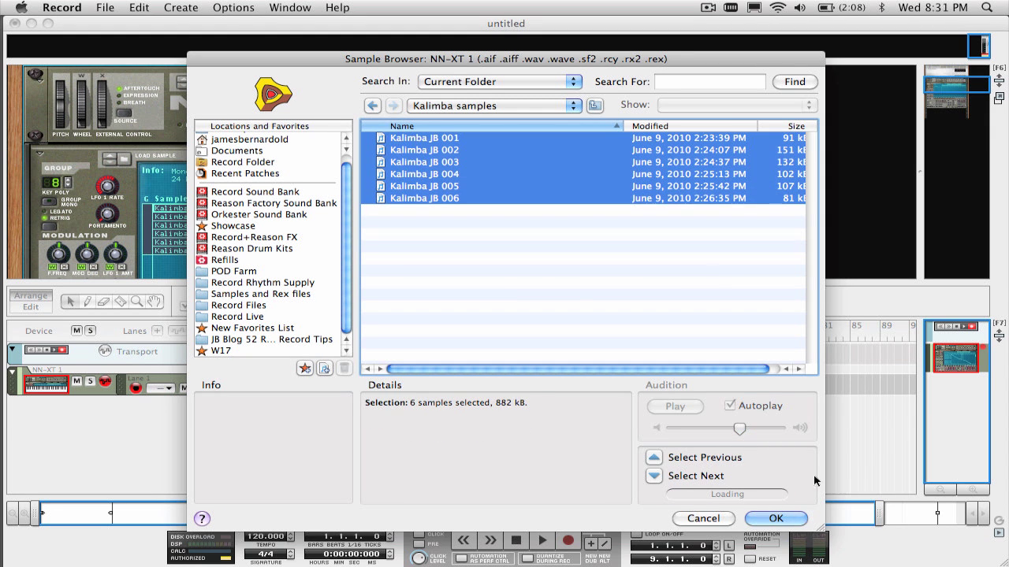
{"action": "left_click", "coordinate": [796, 519]}
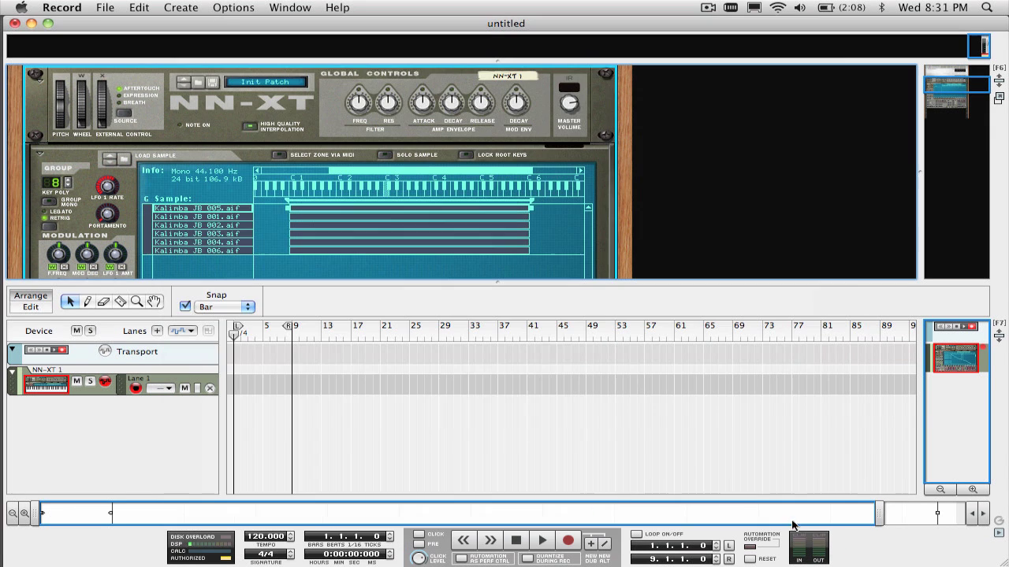
- Detect root notes for the Kalimba zones and automap them across consecutive keys
{"action": "right_click", "coordinate": [241, 218]}
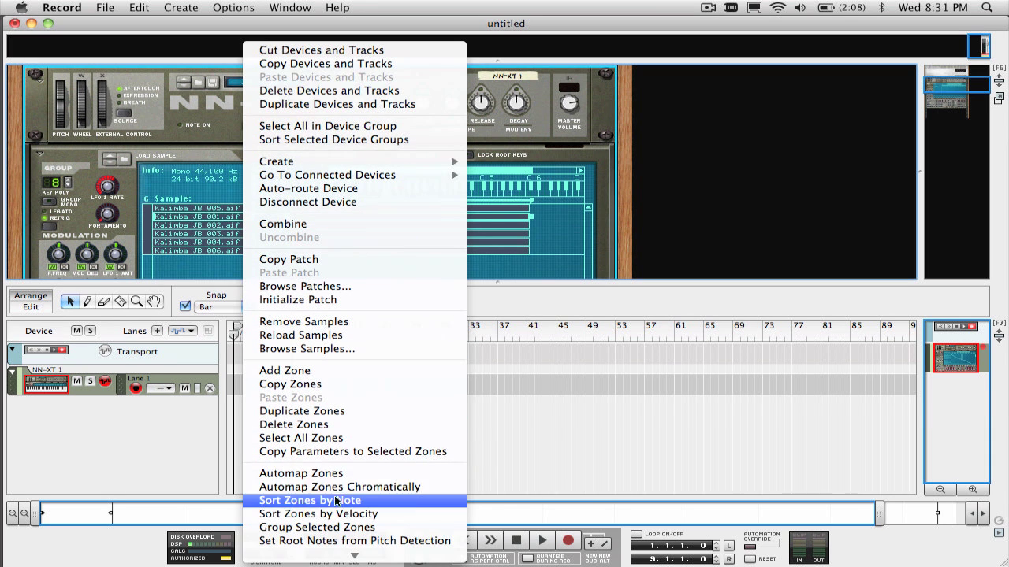
{"action": "left_click", "coordinate": [339, 540]}
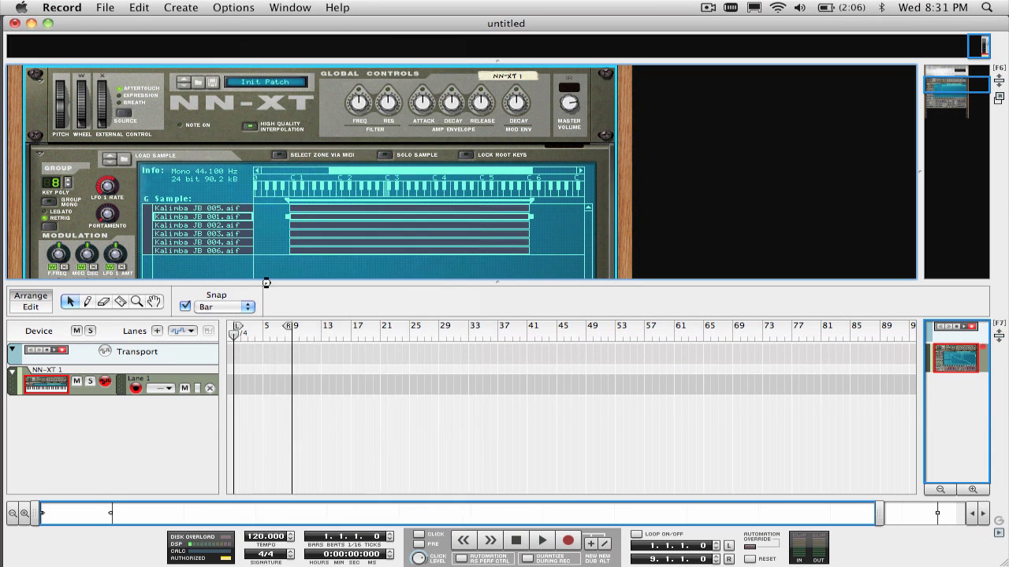
{"action": "right_click", "coordinate": [198, 207]}
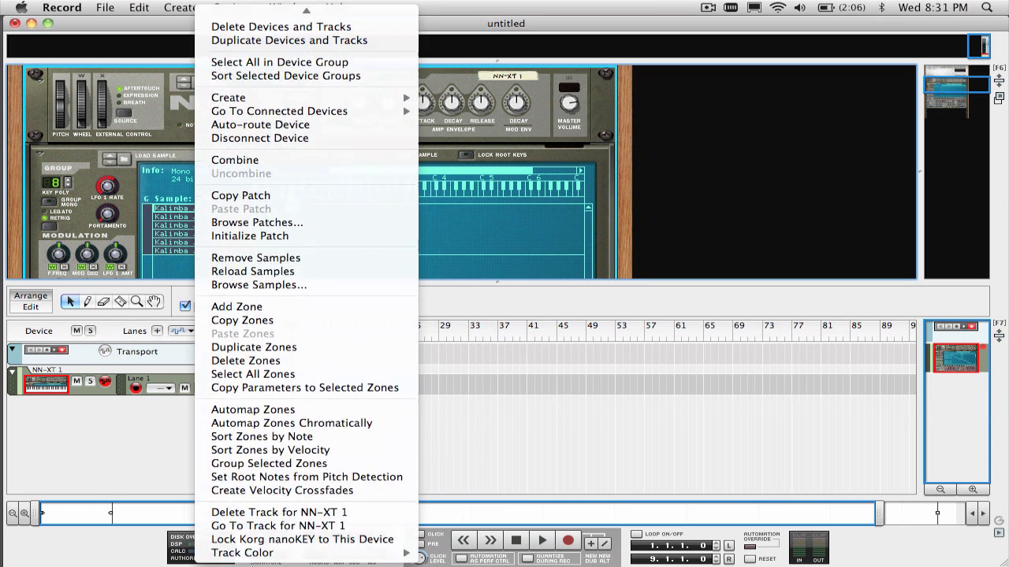
{"action": "left_click", "coordinate": [248, 410]}
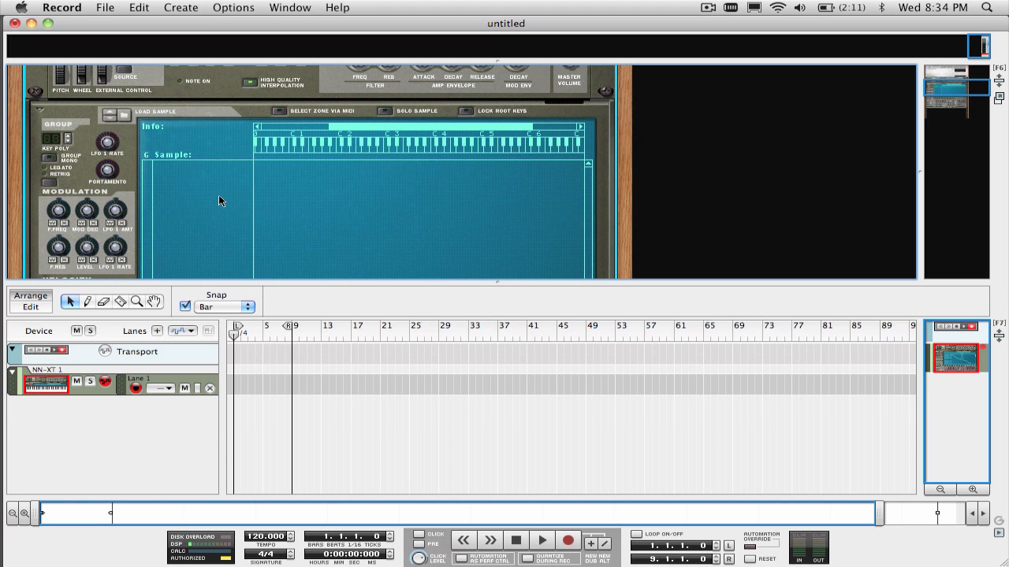
- Hide the sequencer so the rack fills the window
{"action": "scroll", "coordinate": [218, 195], "scroll_direction": "up", "scroll_amount": 2}
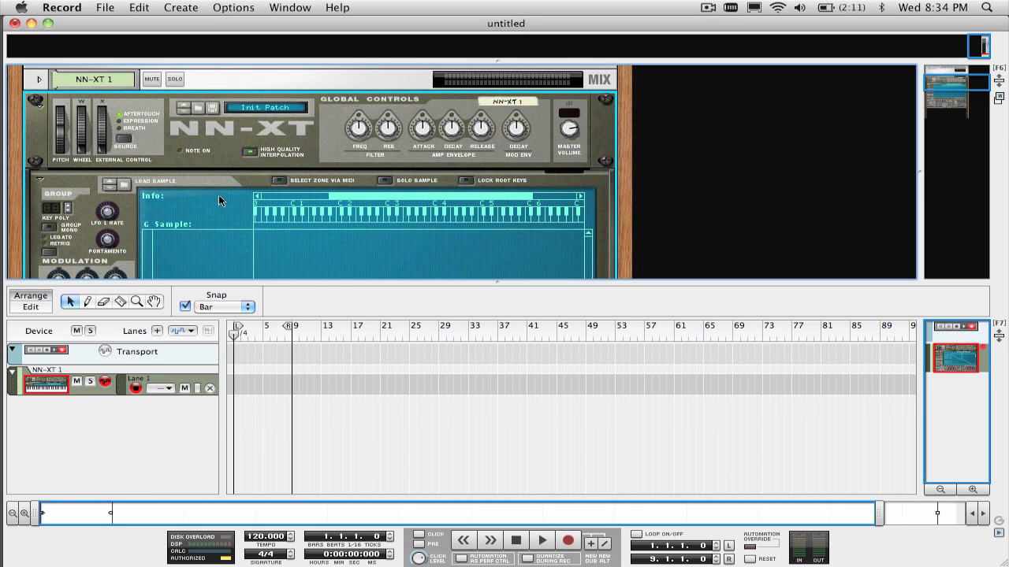
{"action": "scroll", "coordinate": [218, 195], "scroll_direction": "down", "scroll_amount": 2}
{"action": "key", "text": "F7"}
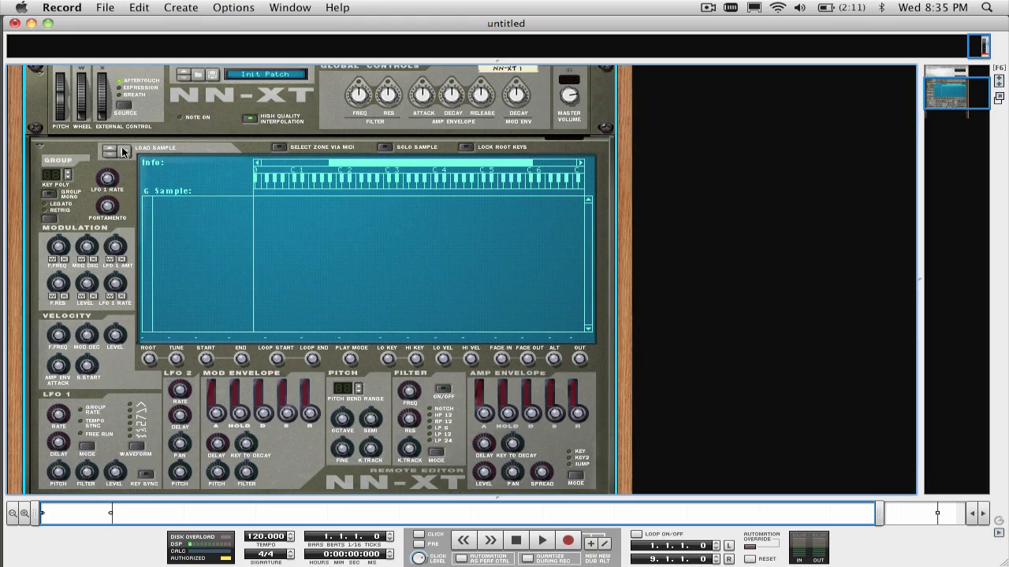
- Load Hh_MaryJ.wav from W17 into the NN-XT and select its zone
{"action": "left_click", "coordinate": [119, 149]}
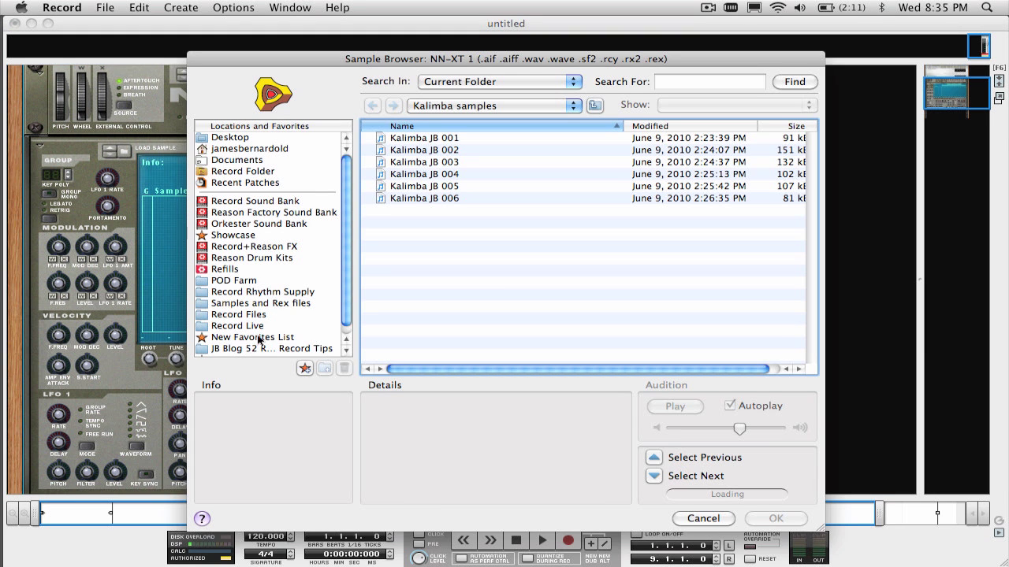
{"action": "scroll", "coordinate": [266, 337], "scroll_direction": "down", "scroll_amount": 1}
{"action": "left_click", "coordinate": [237, 351]}
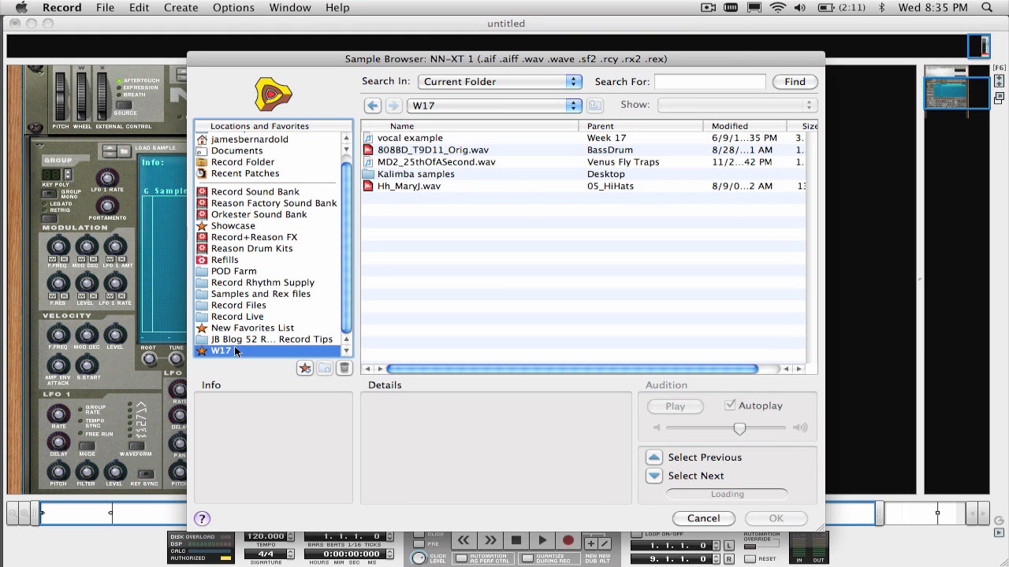
{"action": "left_click", "coordinate": [435, 188]}
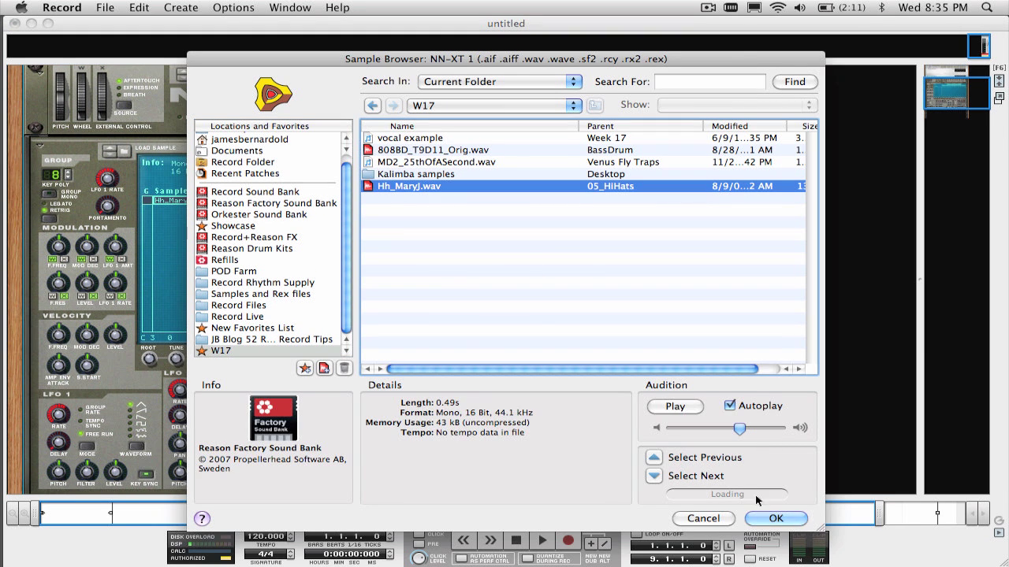
{"action": "left_click", "coordinate": [774, 517]}
{"action": "left_click", "coordinate": [200, 230]}
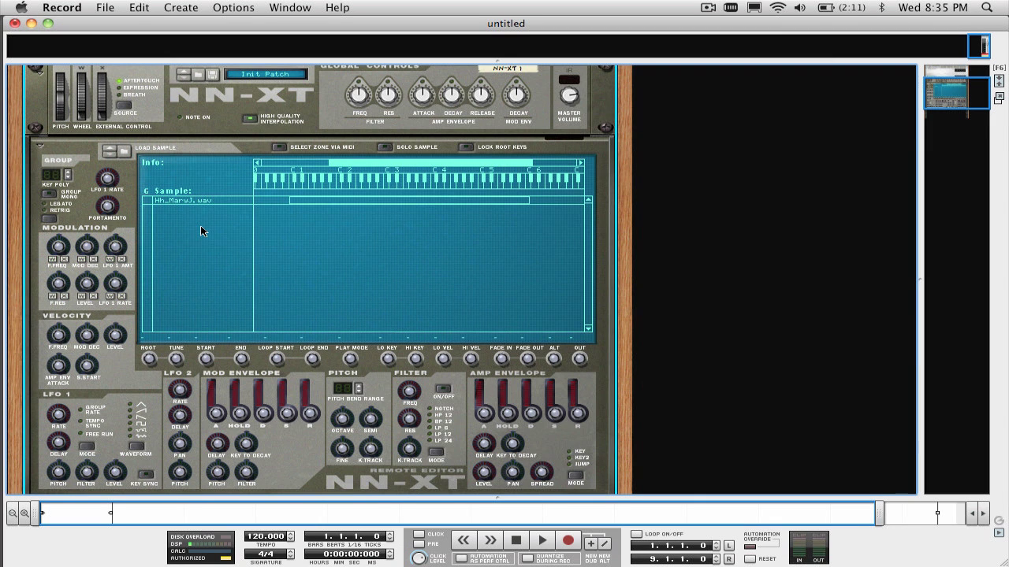
{"action": "left_click", "coordinate": [182, 200]}
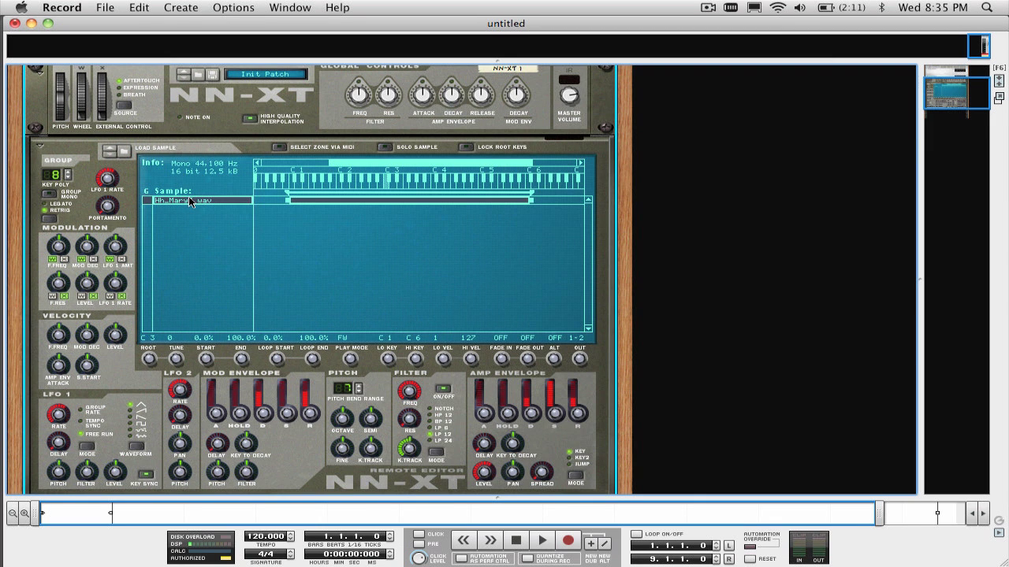
- Duplicate the Hh_MaryJ.wav zone three times, giving four identical hi-hat zones
{"action": "right_click", "coordinate": [188, 196]}
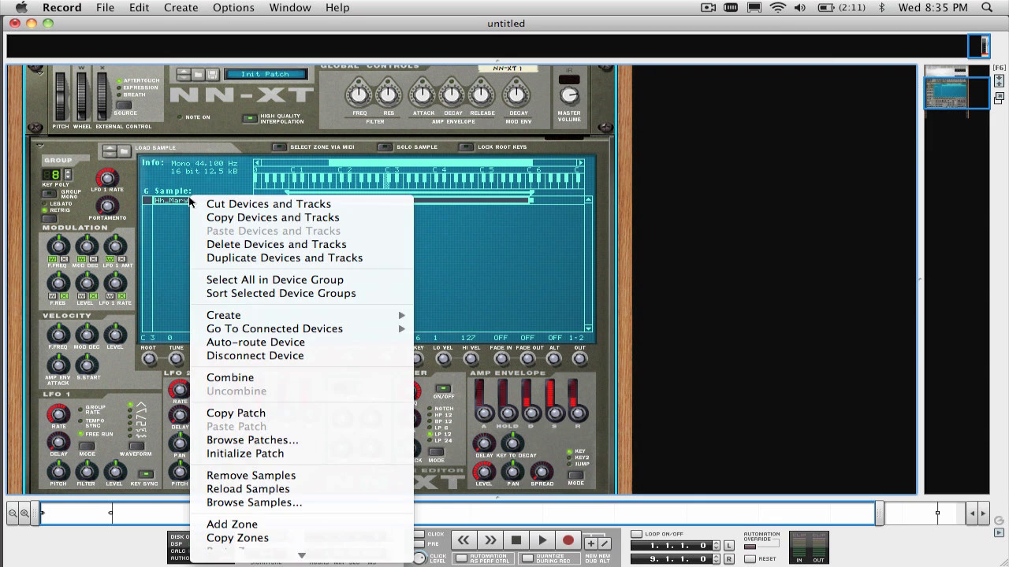
{"action": "left_click", "coordinate": [167, 218]}
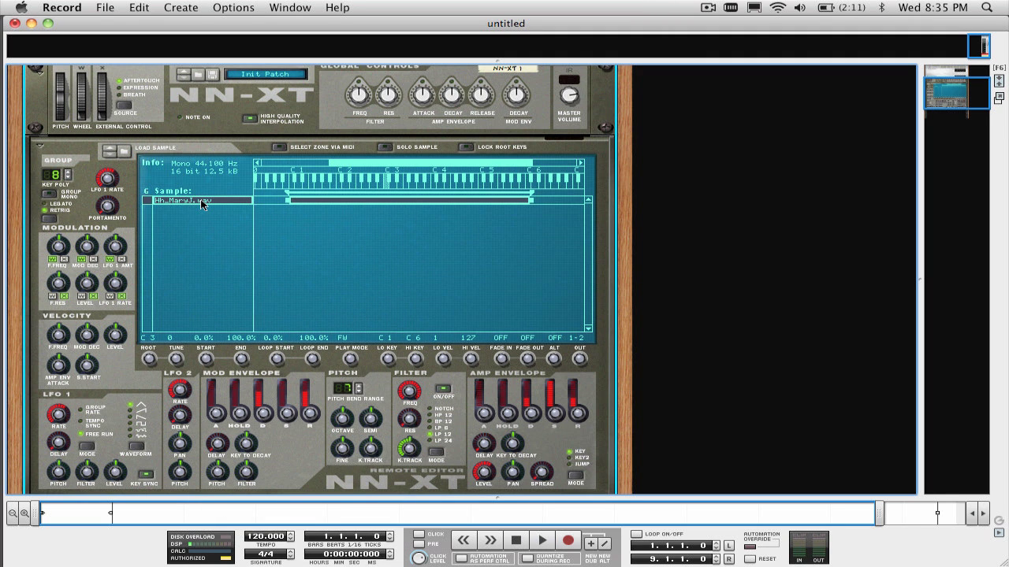
{"action": "right_click", "coordinate": [202, 204]}
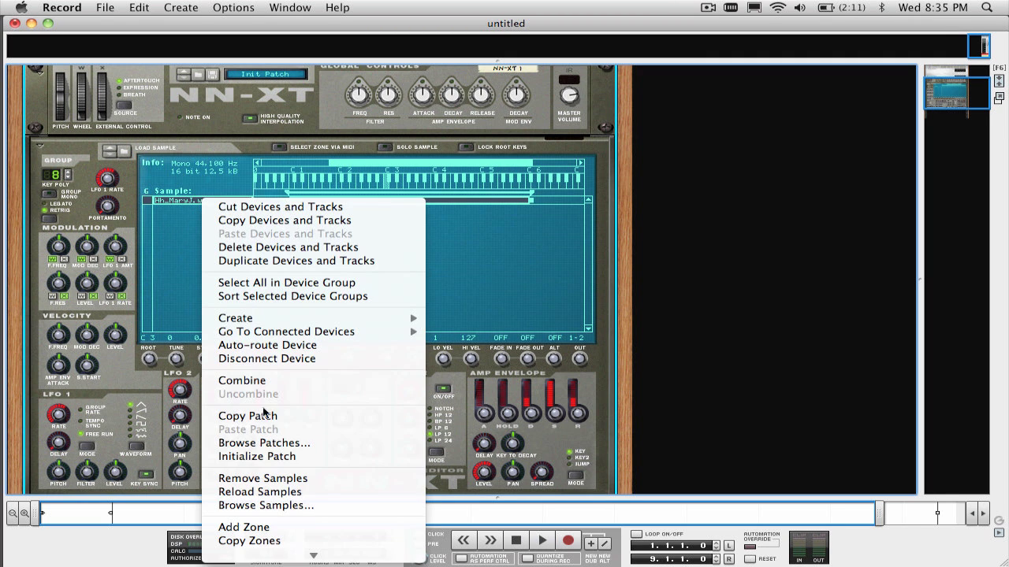
{"action": "left_click", "coordinate": [268, 433]}
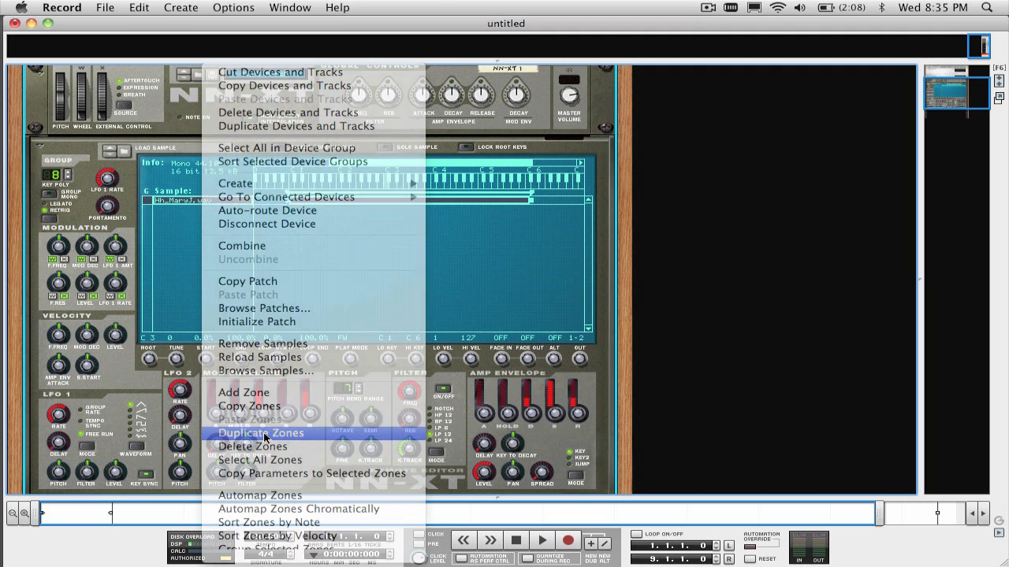
{"action": "right_click", "coordinate": [180, 211]}
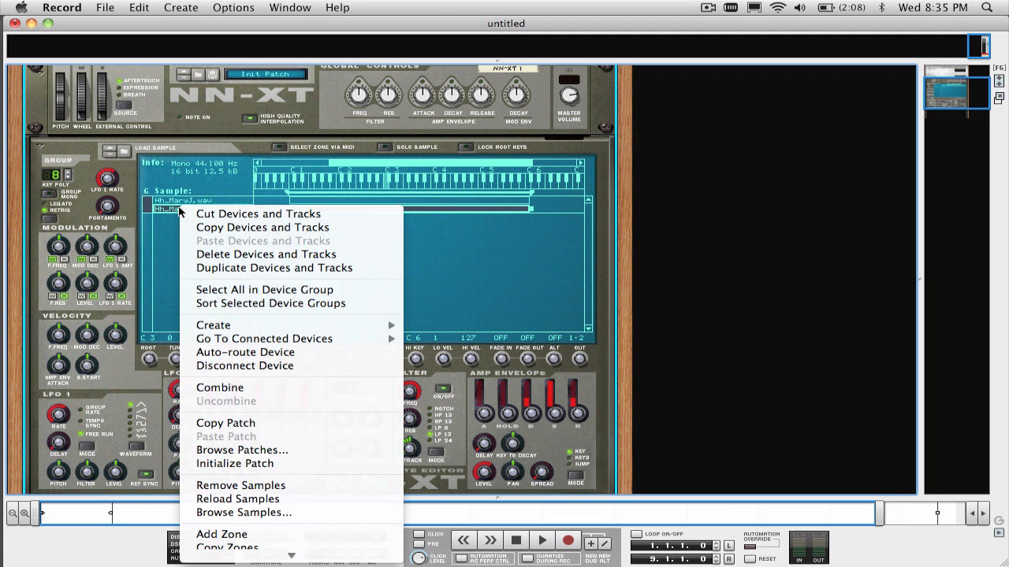
{"action": "left_click", "coordinate": [225, 458]}
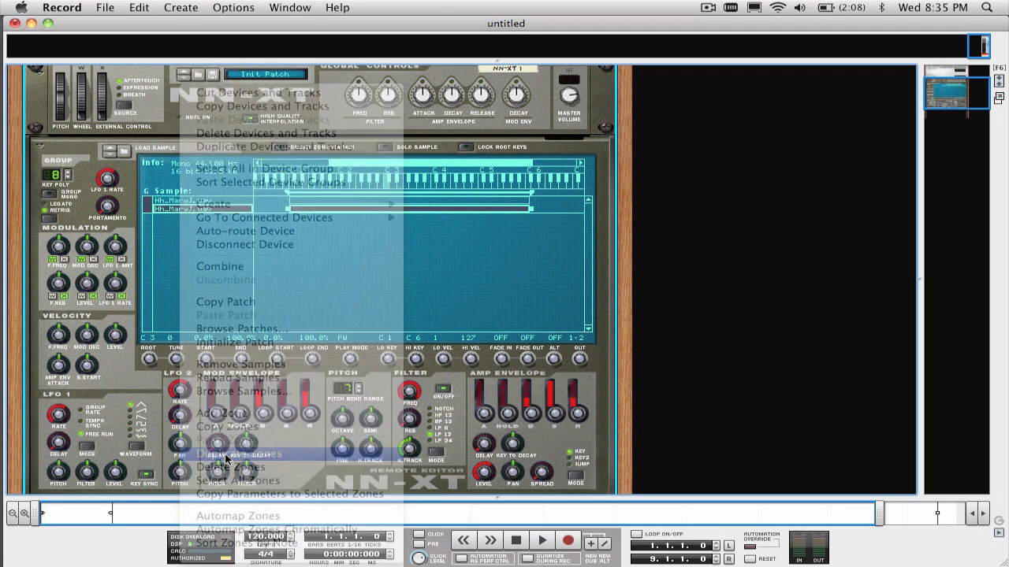
{"action": "right_click", "coordinate": [193, 216]}
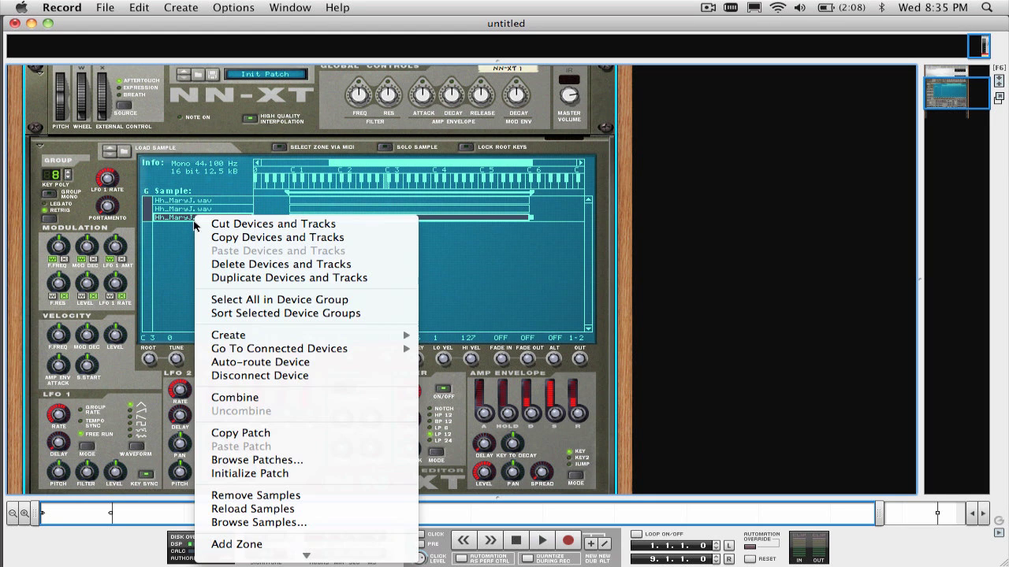
{"action": "left_click", "coordinate": [249, 465]}
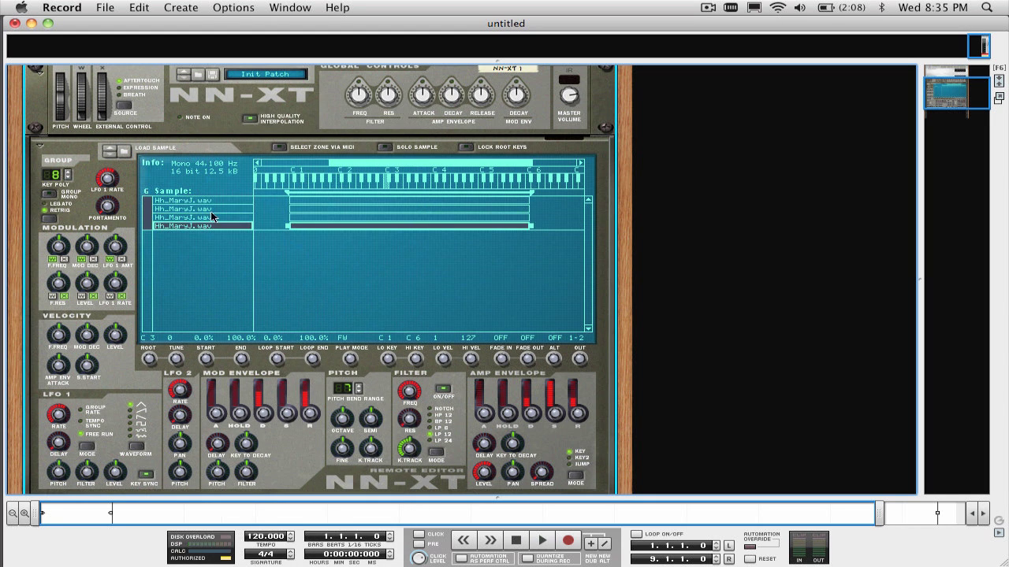
- Give zones two to four their own filter resonance, semitone, fine and octave tuning
{"action": "left_click", "coordinate": [214, 208]}
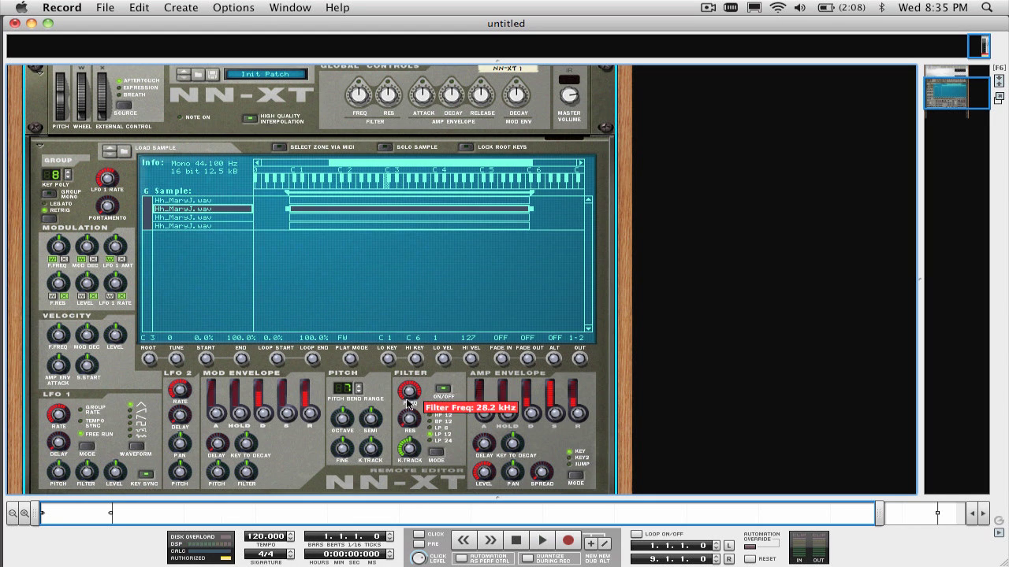
{"action": "mouse_move", "coordinate": [408, 418]}
{"action": "left_click_drag", "start_coordinate": [408, 423], "coordinate": [409, 410]}
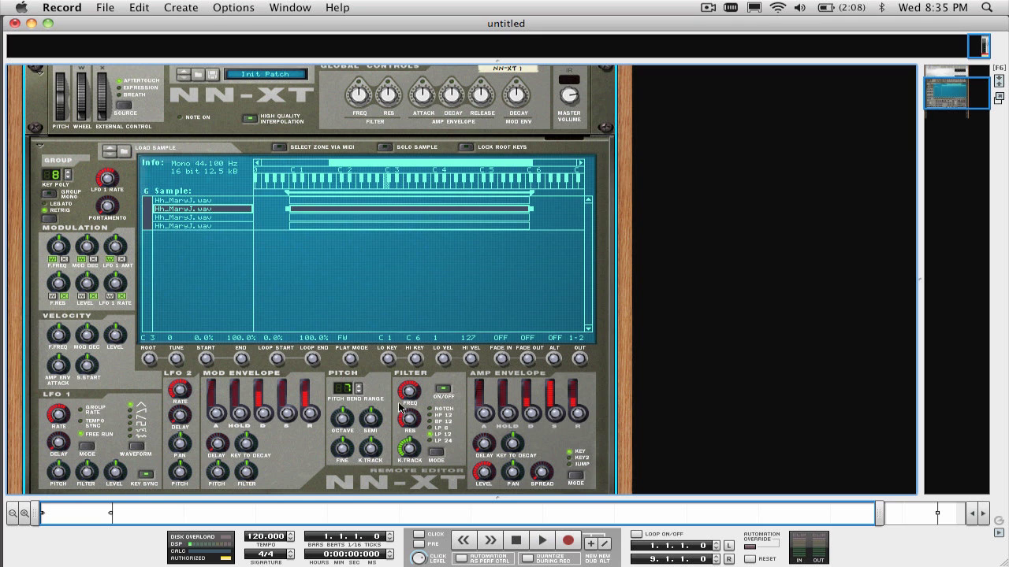
{"action": "mouse_move", "coordinate": [371, 420]}
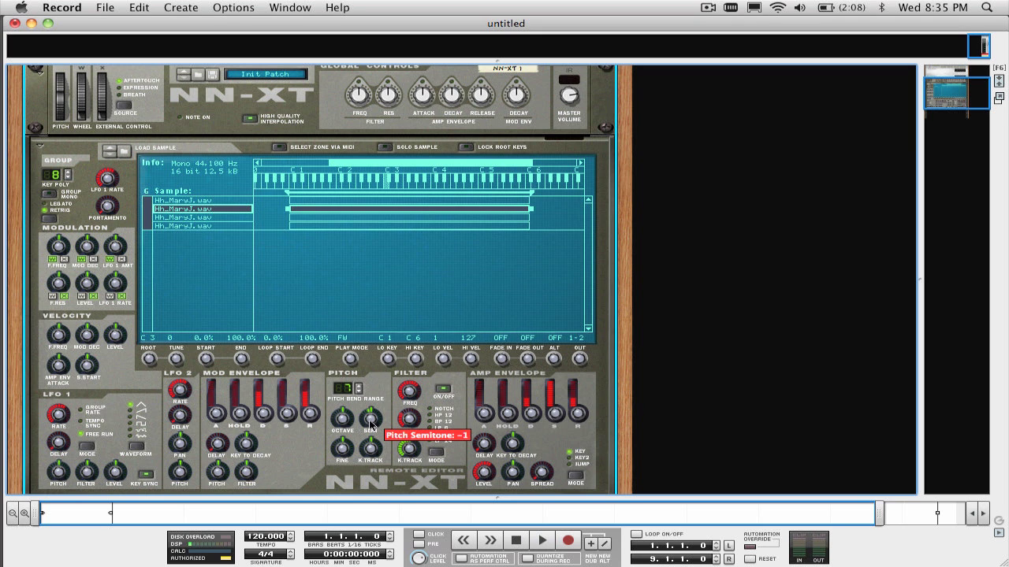
{"action": "left_click_drag", "start_coordinate": [370, 425], "coordinate": [370, 422]}
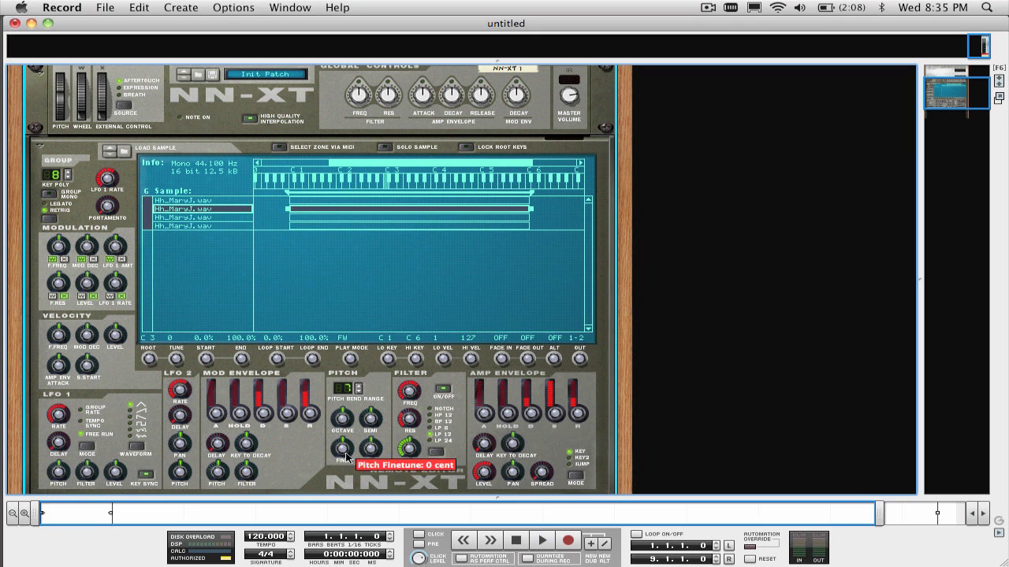
{"action": "left_click_drag", "start_coordinate": [345, 457], "coordinate": [238, 299]}
{"action": "left_click", "coordinate": [197, 217]}
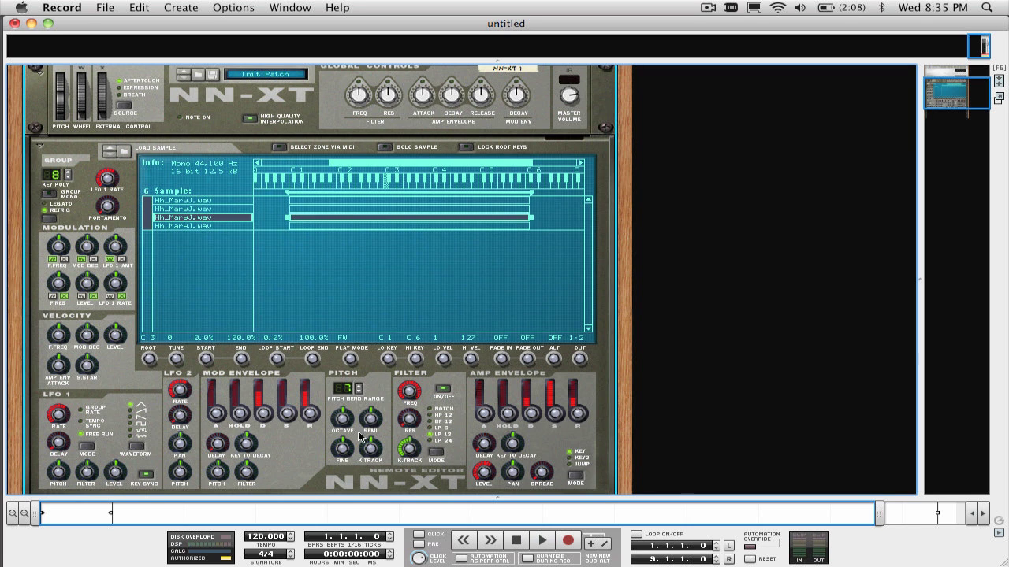
{"action": "left_click_drag", "start_coordinate": [344, 450], "coordinate": [348, 440]}
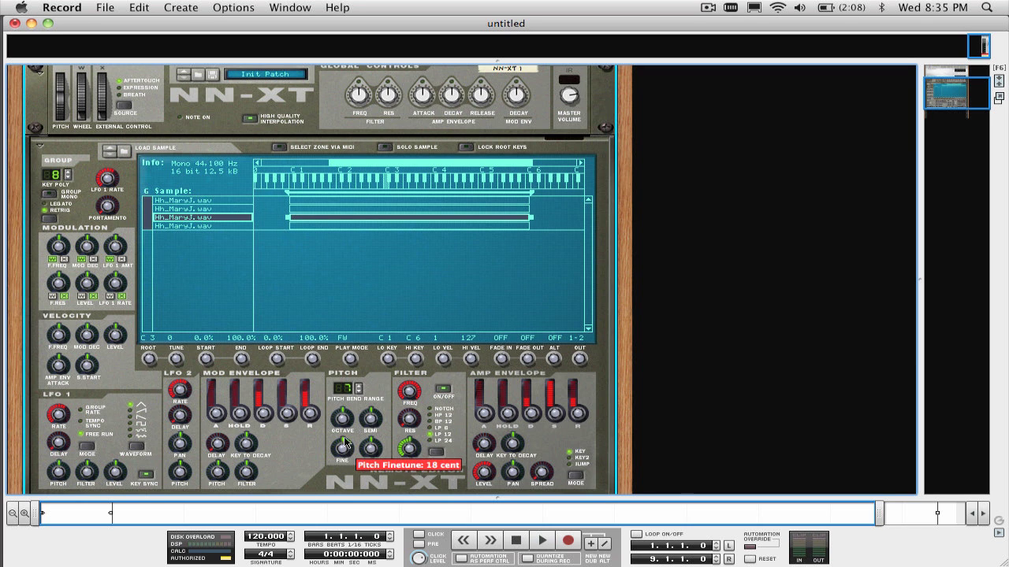
{"action": "left_click_drag", "start_coordinate": [409, 426], "coordinate": [409, 404]}
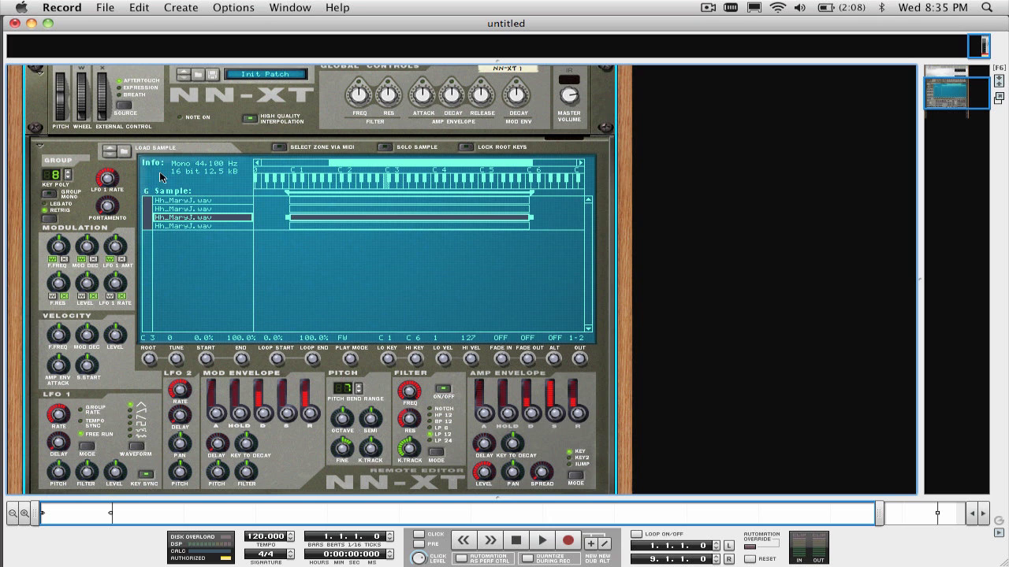
{"action": "left_click", "coordinate": [195, 226]}
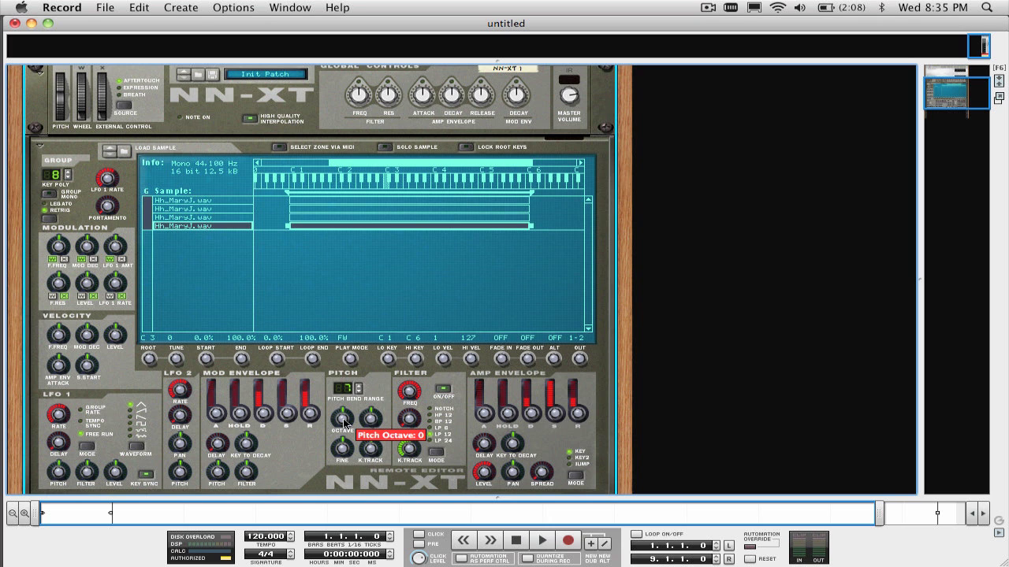
{"action": "left_click_drag", "start_coordinate": [344, 428], "coordinate": [346, 454]}
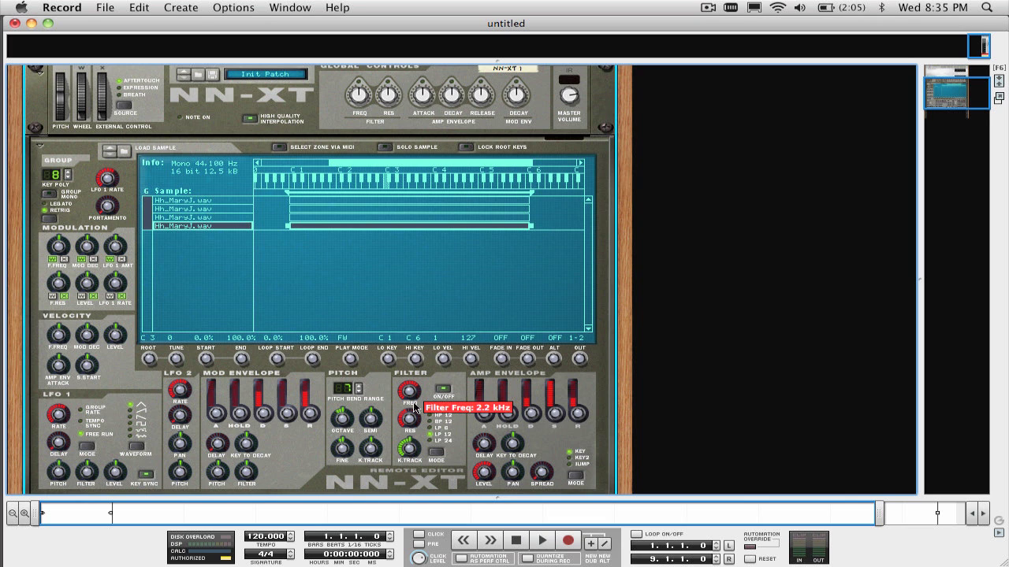
- Turn on ALT alternate playback for the hi-hat zones
{"action": "left_click_drag", "start_coordinate": [557, 361], "coordinate": [545, 332]}
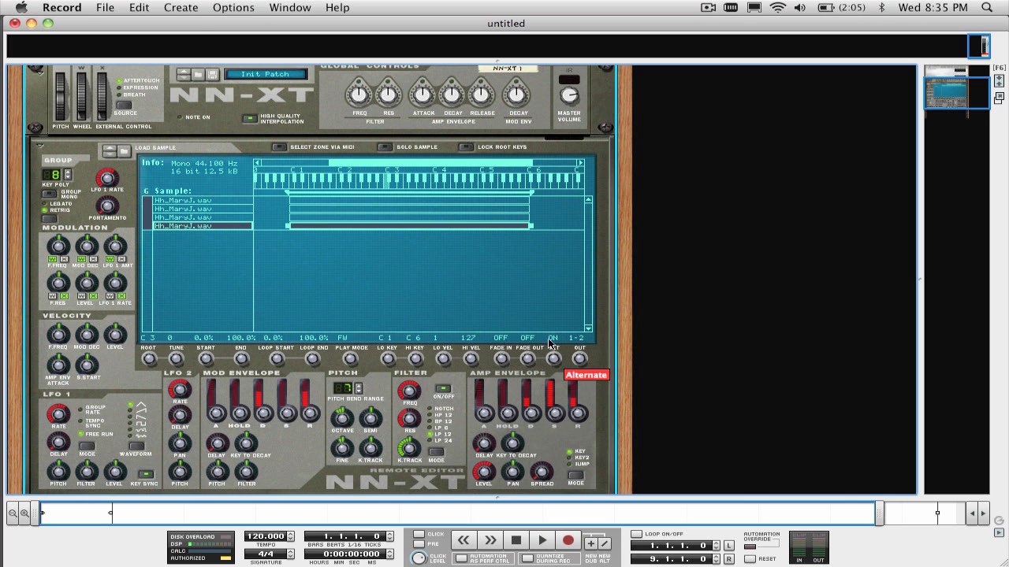
{"action": "left_click", "coordinate": [217, 218]}
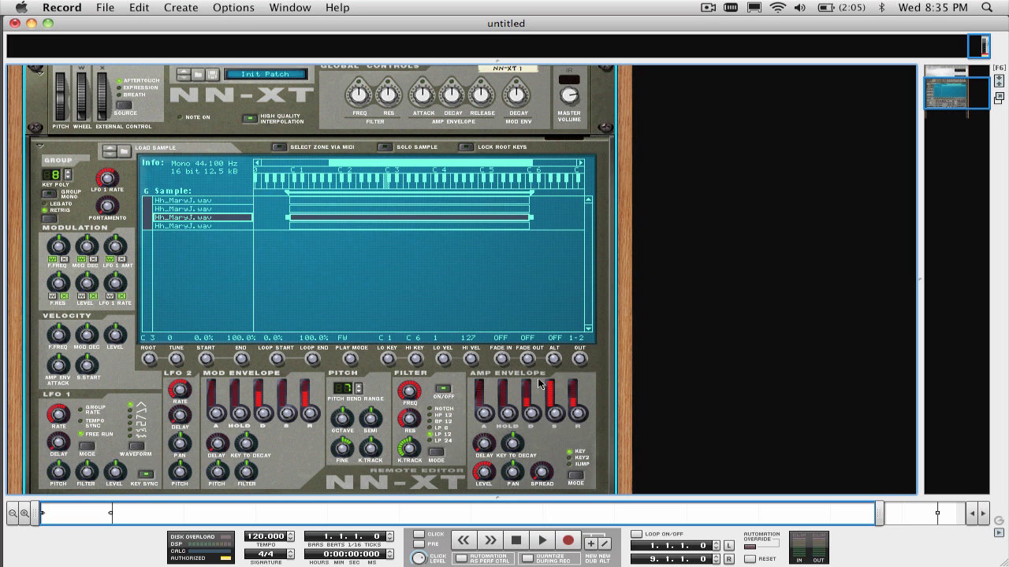
{"action": "left_click", "coordinate": [213, 209]}
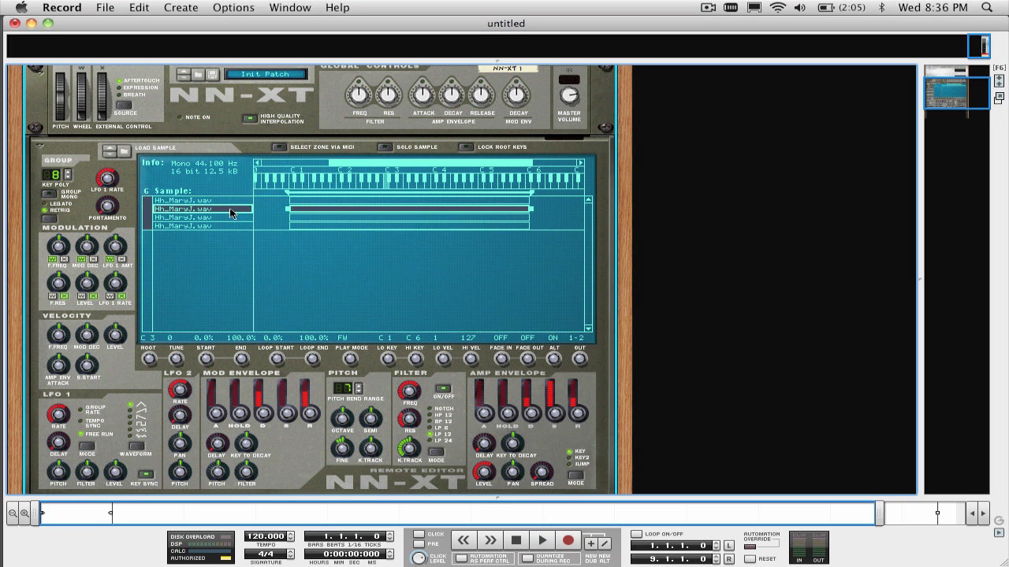
{"action": "left_click", "coordinate": [219, 202]}
{"action": "left_click_drag", "start_coordinate": [558, 358], "coordinate": [558, 347]}
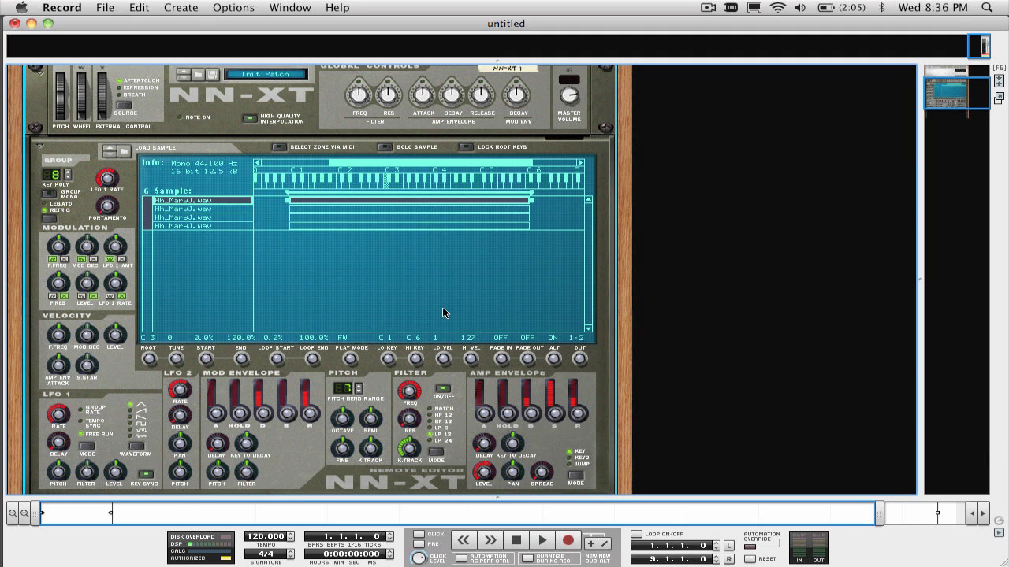
- Draw a C3 note in bar one of the NN-XT track's piano roll
{"action": "key", "text": "F7"}
{"action": "key", "text": "super+e"}
{"action": "left_click_drag", "start_coordinate": [282, 309], "coordinate": [319, 311]}
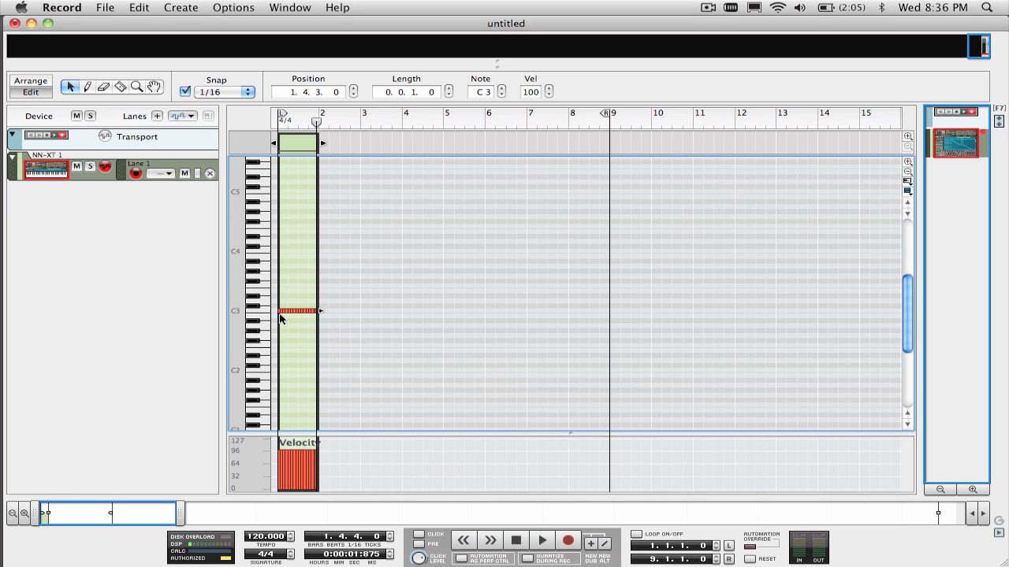
- Make the C3 hi-hat note a Lane 1 clip, play it from the start, and show the rack
{"action": "key", "text": "space"}
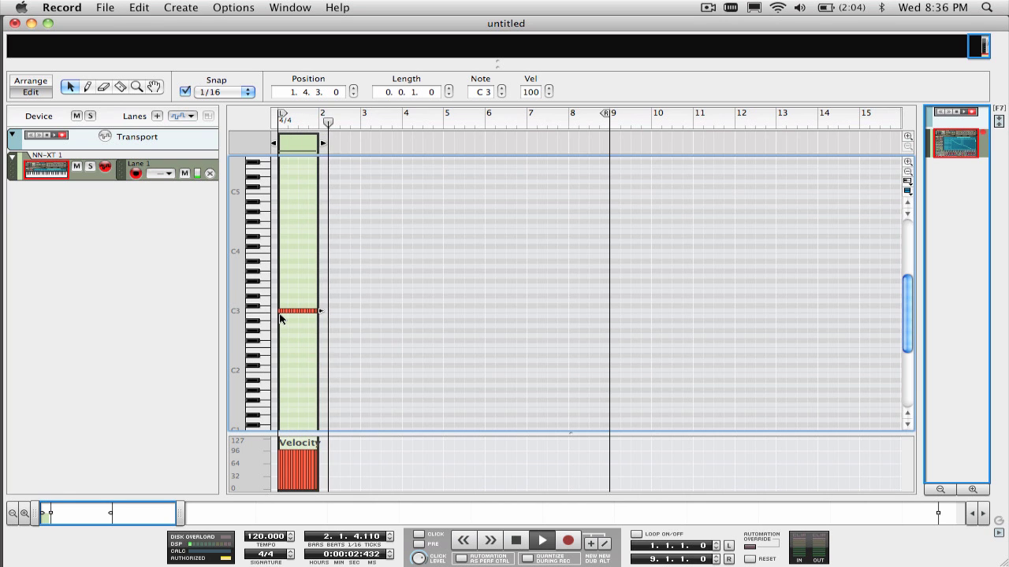
{"action": "left_click", "coordinate": [32, 82]}
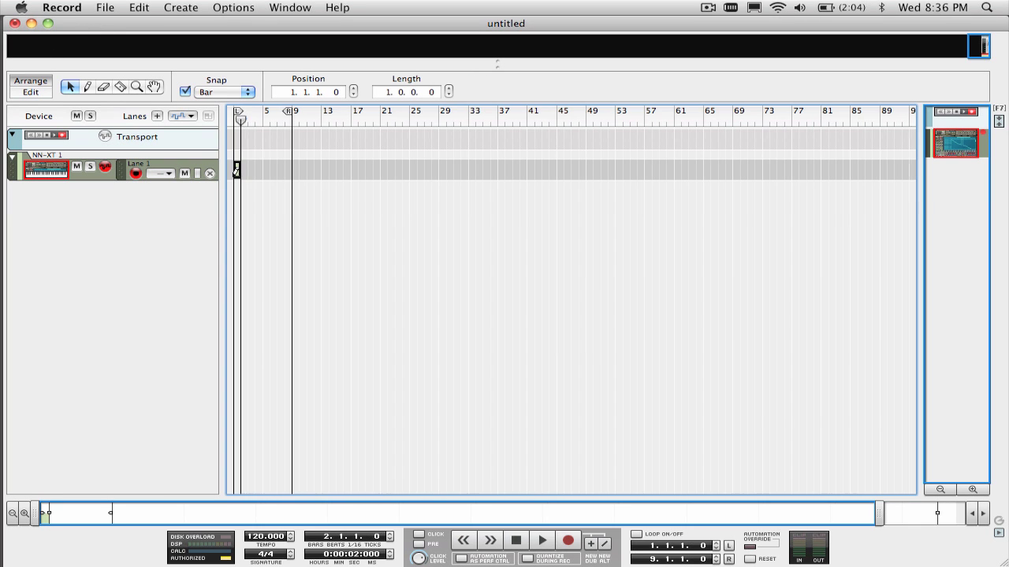
{"action": "key", "text": "super+v"}
{"action": "key", "text": "super+v"}
{"action": "key", "text": "super+v"}
{"action": "key", "text": "super+v"}
{"action": "key", "text": "super+v"}
{"action": "key", "text": "super+v"}
{"action": "key", "text": "super+v"}
{"action": "key", "text": "super+v"}
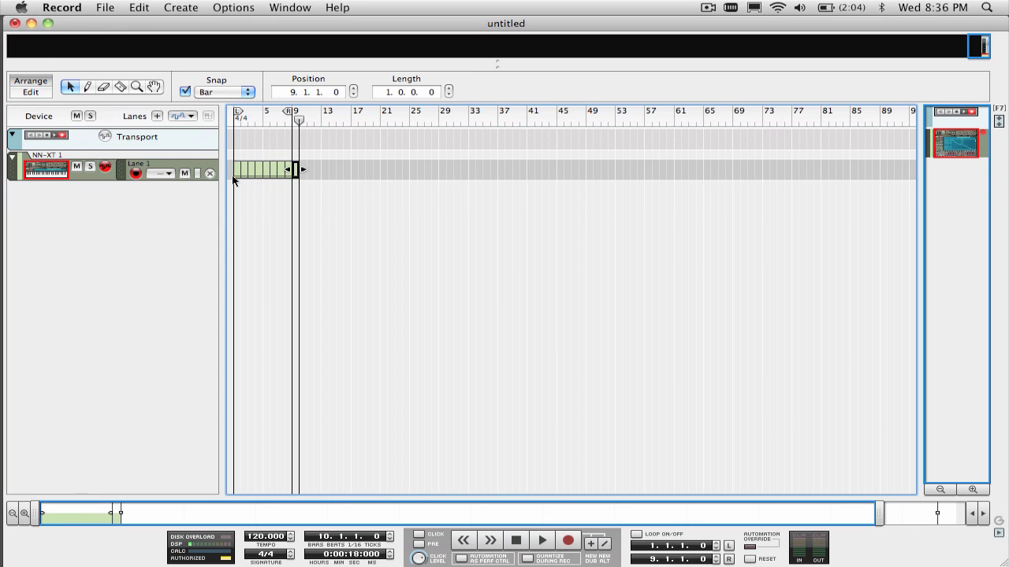
{"action": "key", "text": "KP_0"}
{"action": "key", "text": "space"}
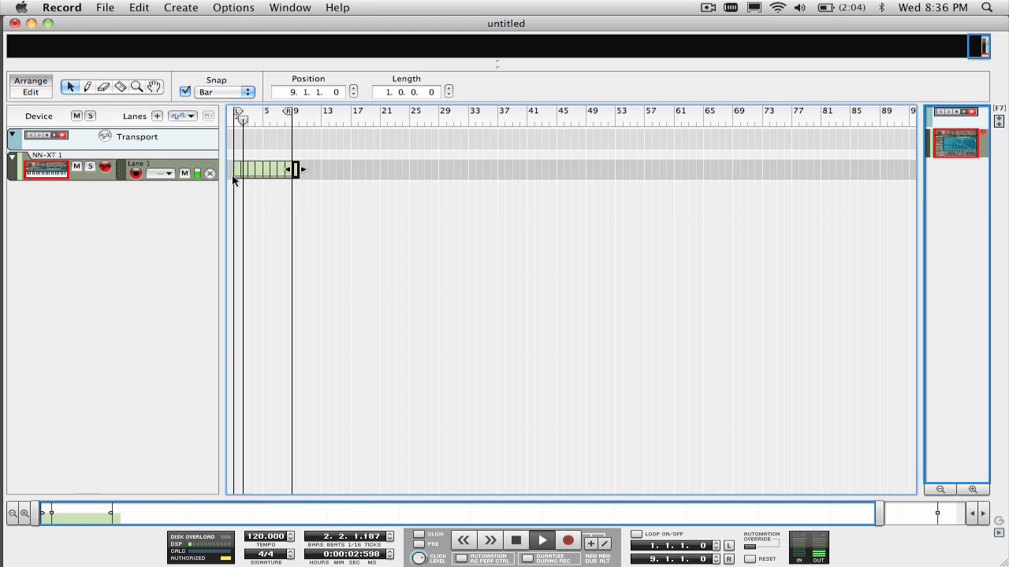
{"action": "key", "text": "F6"}
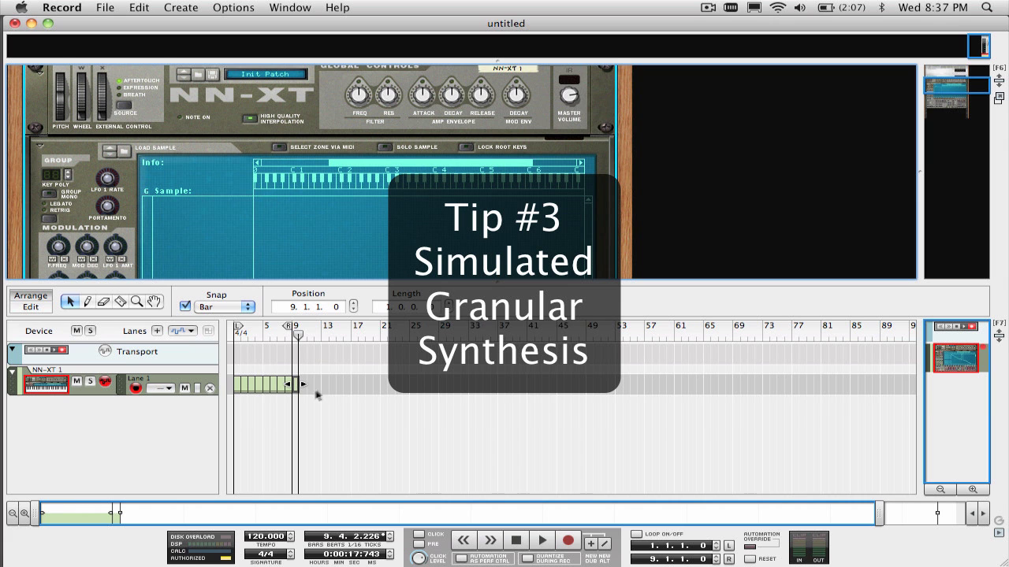
- Delete the hi-hat clip, rewind to the song start, and open the NN-XT sample browser
{"action": "left_click_drag", "start_coordinate": [315, 394], "coordinate": [139, 375]}
{"action": "key", "text": "Delete"}
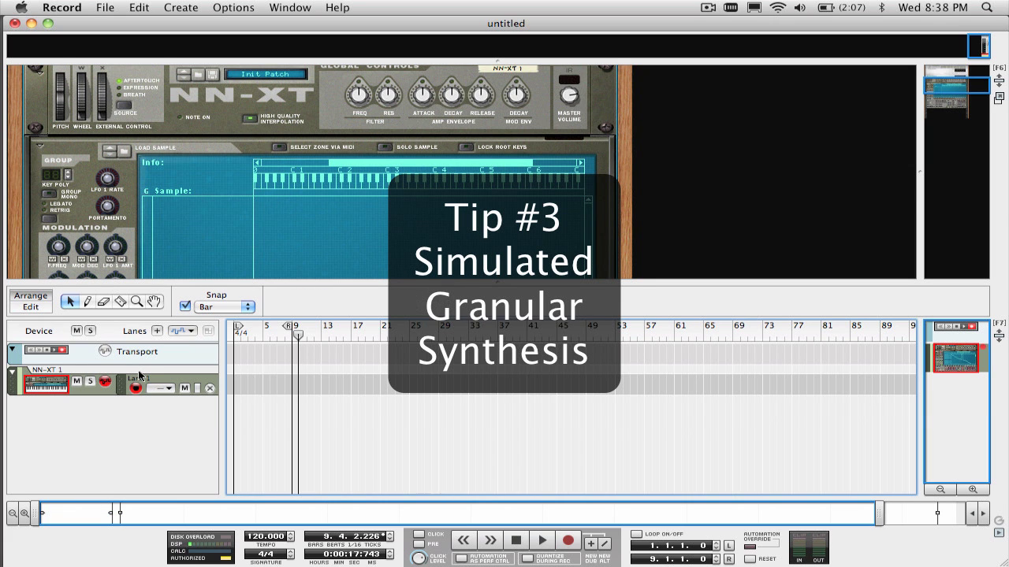
{"action": "key", "text": "KP_0"}
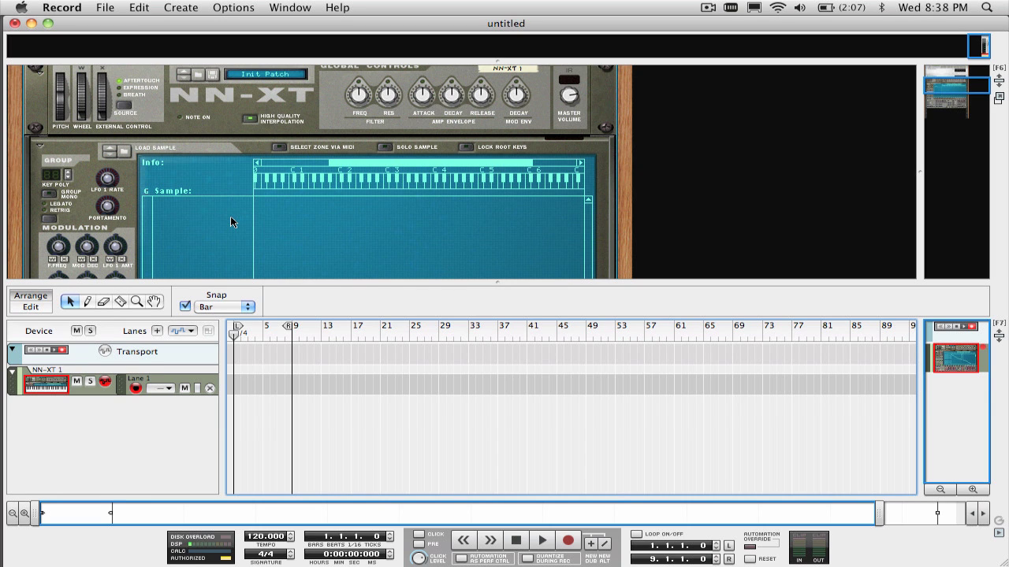
{"action": "left_click", "coordinate": [126, 151]}
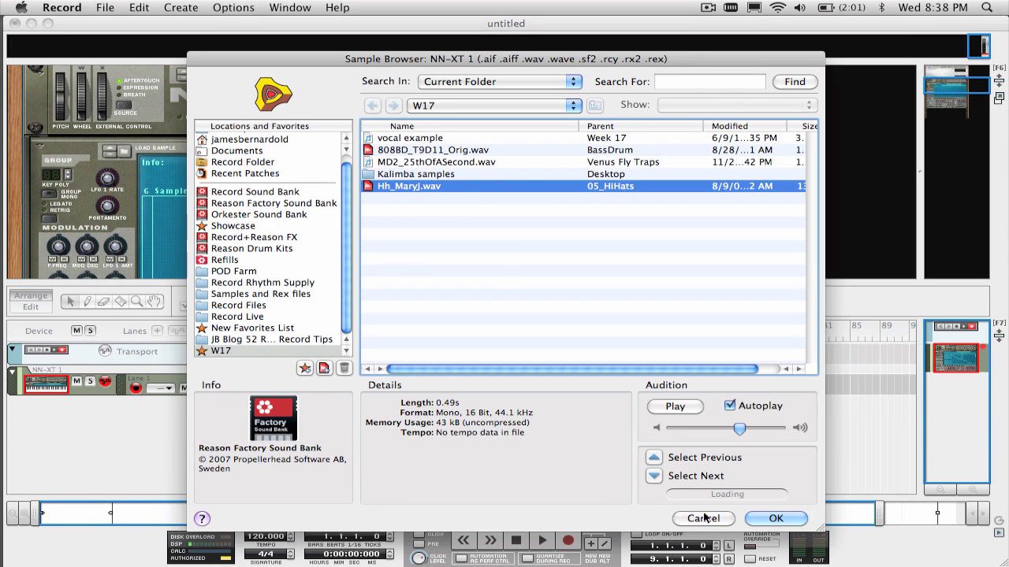
- Load MD2_25thOfASecond.wav into the NN-XT as its single zone, replacing the hi-hat
{"action": "left_click", "coordinate": [704, 519]}
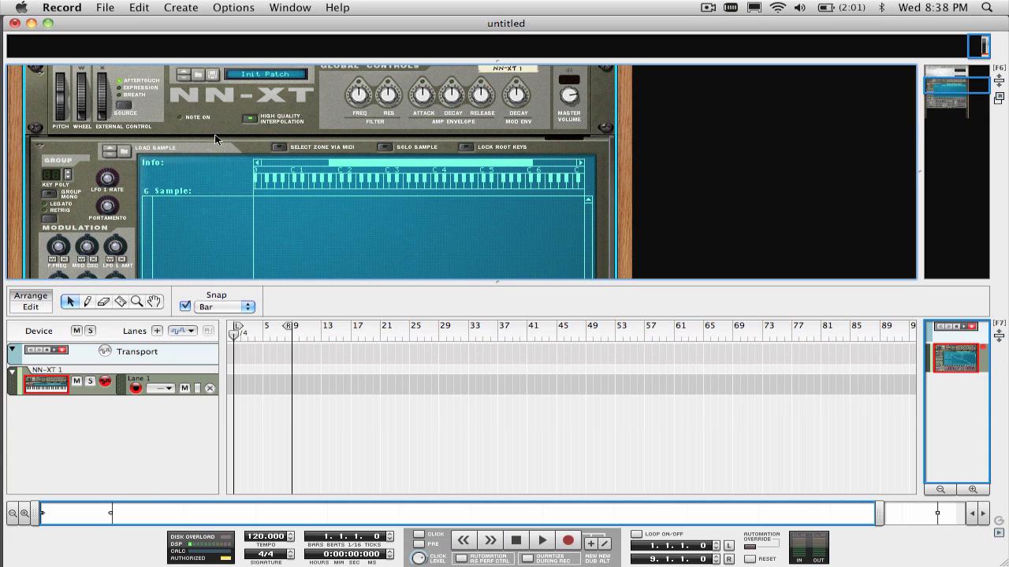
{"action": "key", "text": "F7"}
{"action": "left_click", "coordinate": [124, 150]}
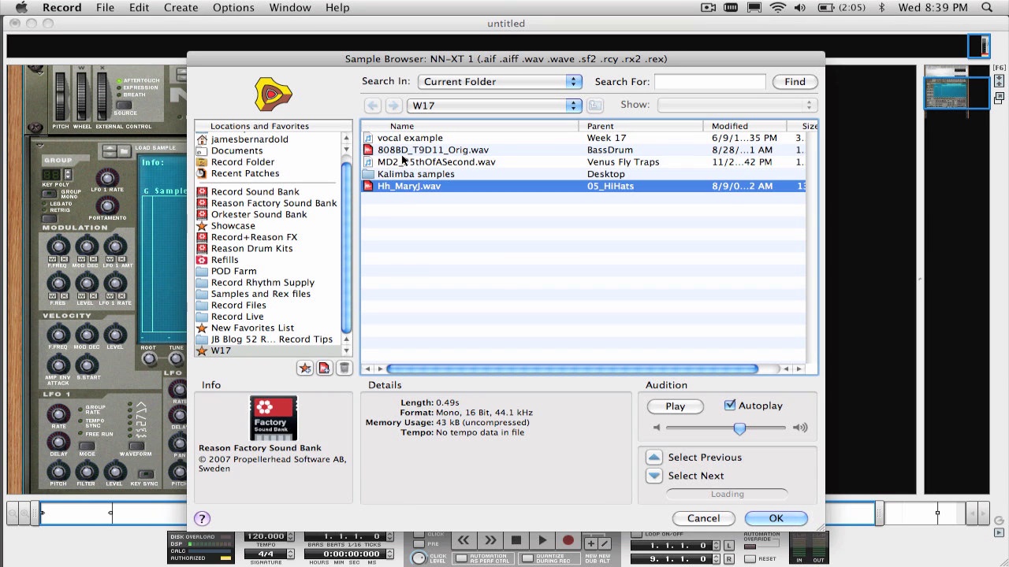
{"action": "left_click", "coordinate": [404, 161]}
{"action": "left_click", "coordinate": [777, 518]}
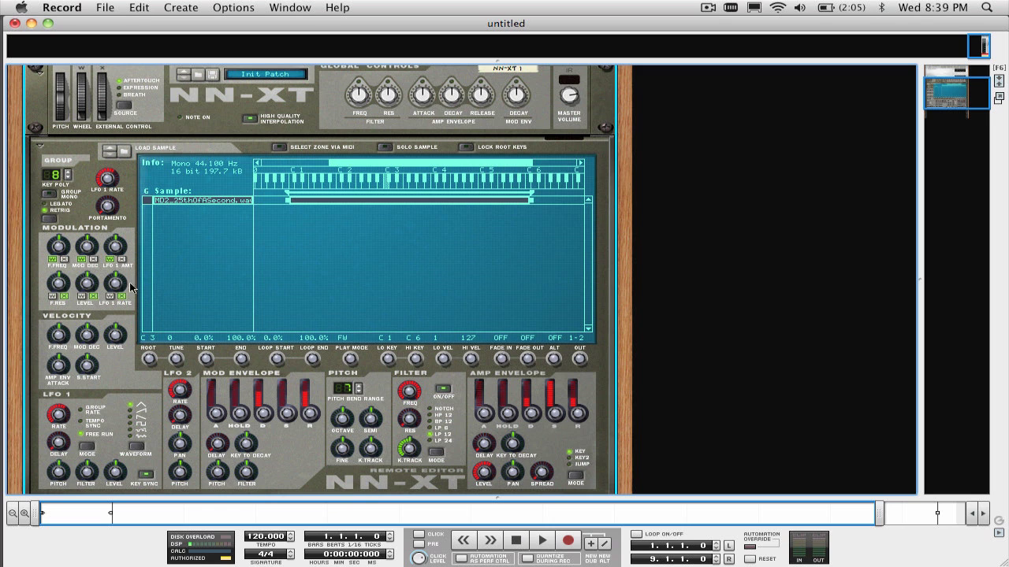
{"action": "mouse_move", "coordinate": [87, 365]}
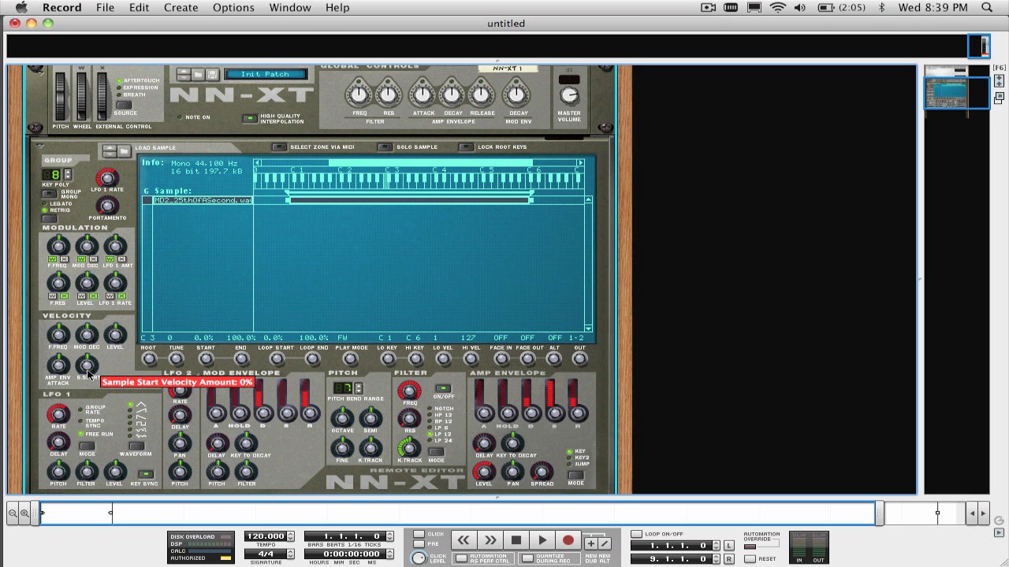
- Turn the Velocity S.Start knob up from 0% so harder hits start later in the sample
{"action": "left_click_drag", "start_coordinate": [88, 373], "coordinate": [92, 302]}
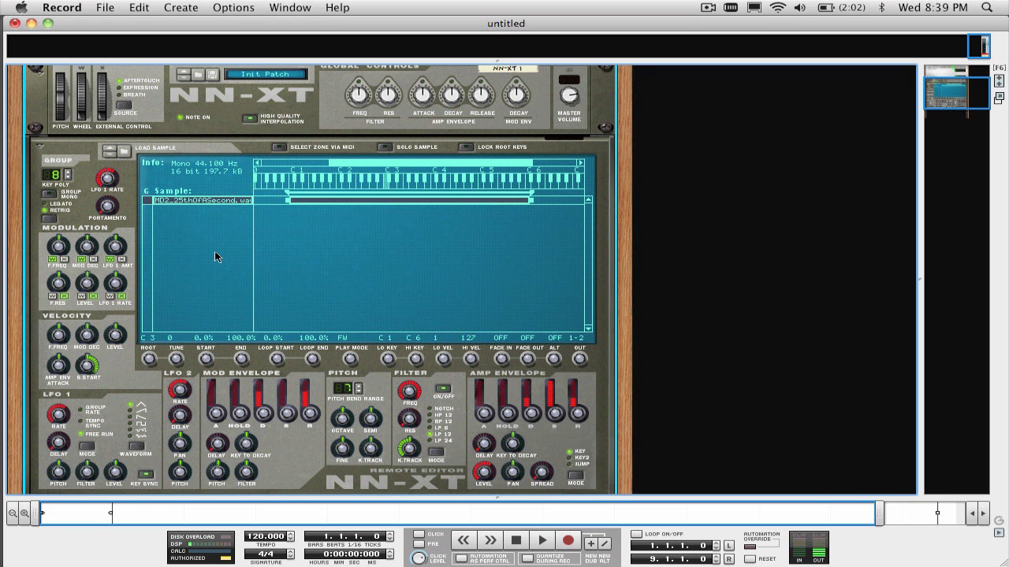
- Add an RPG-8 Monophonic Arpeggiator in the empty rack space beneath the NN-XT
{"action": "scroll", "coordinate": [214, 251], "scroll_direction": "down", "scroll_amount": 5}
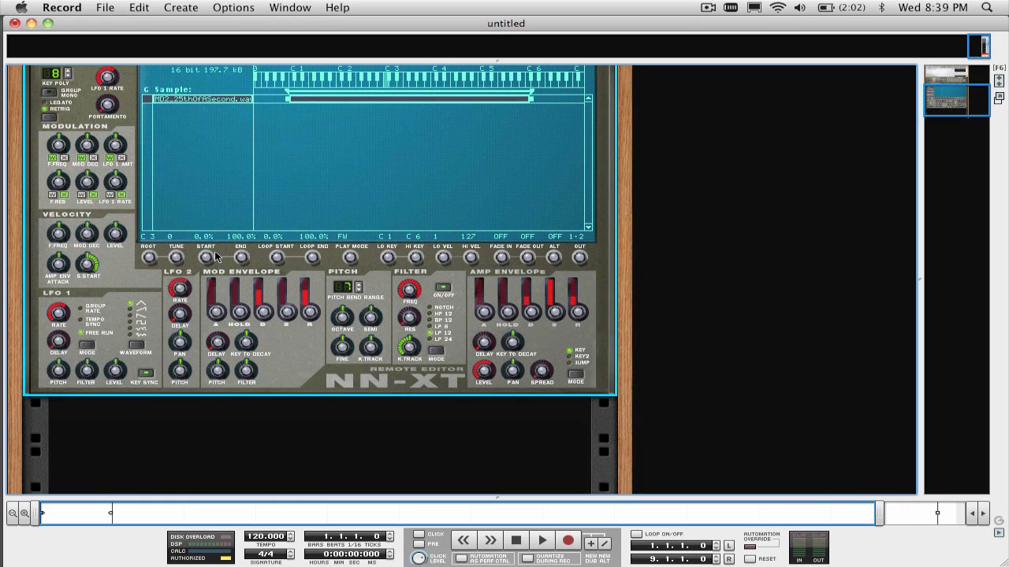
{"action": "scroll", "coordinate": [216, 256], "scroll_direction": "down", "scroll_amount": 2}
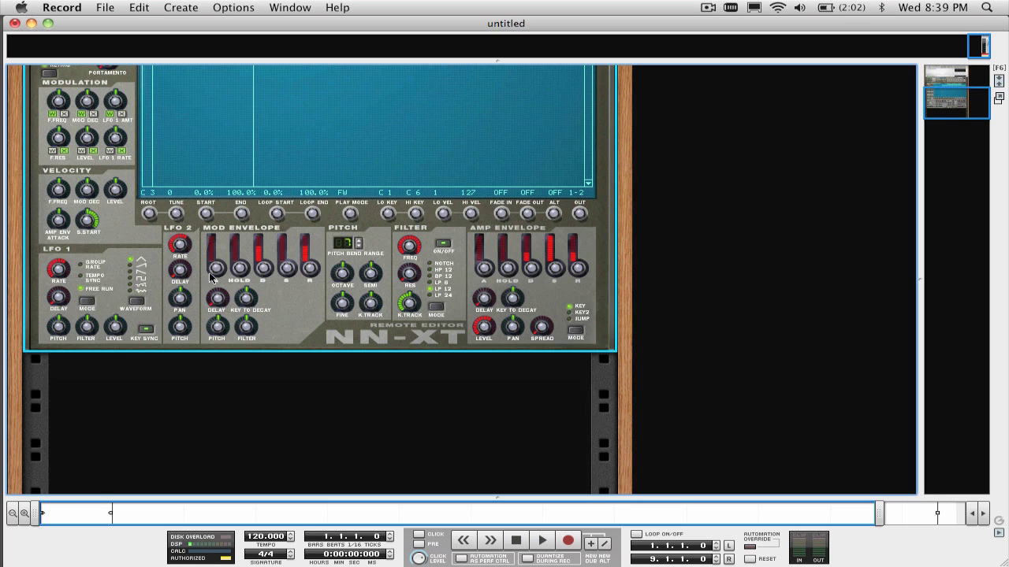
{"action": "right_click", "coordinate": [162, 379]}
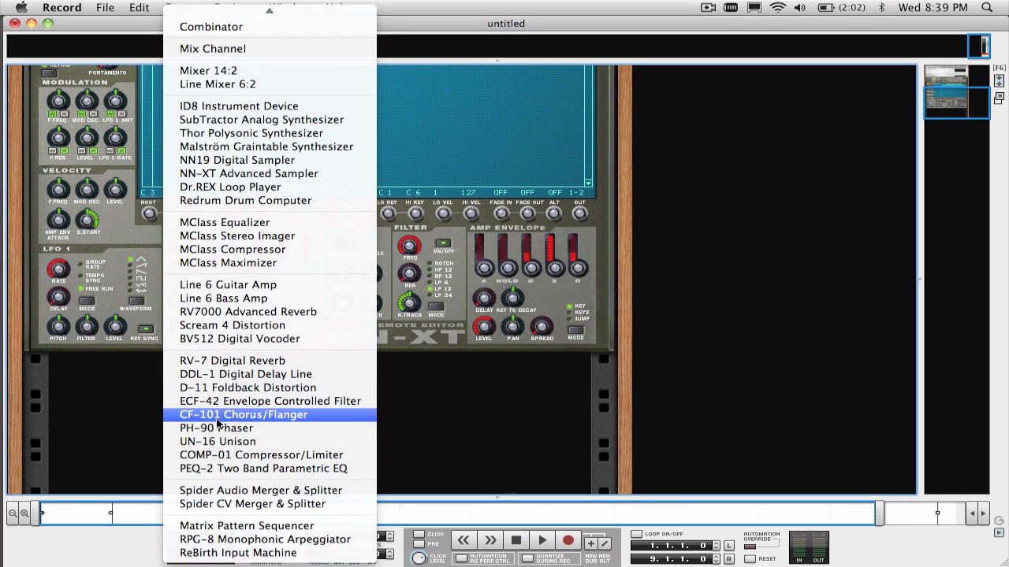
{"action": "left_click", "coordinate": [229, 541]}
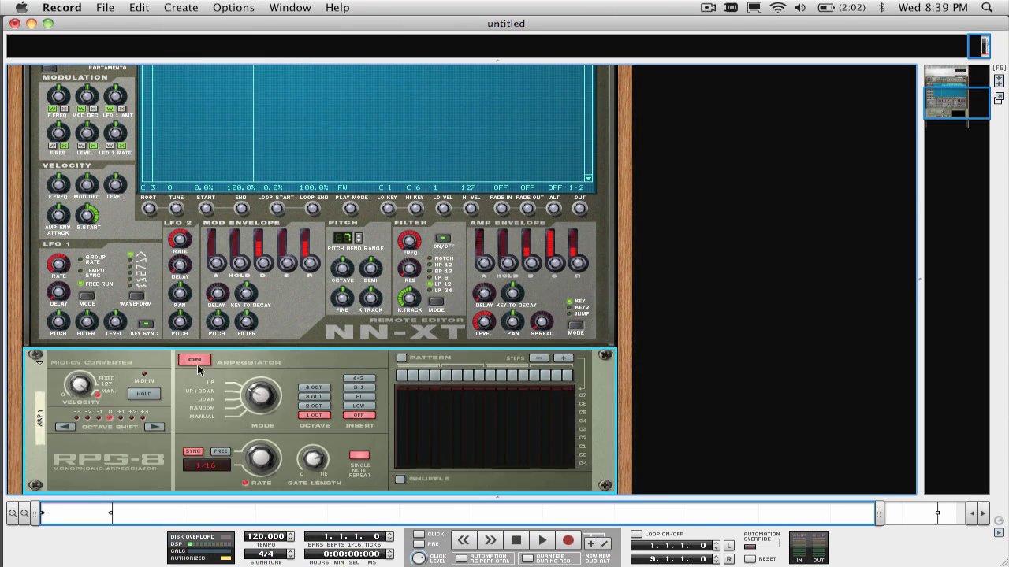
- Check the rack's rear to confirm the RPG-8 is cabled to the NN-XT, then return to the front panels
{"action": "key", "text": "Tab"}
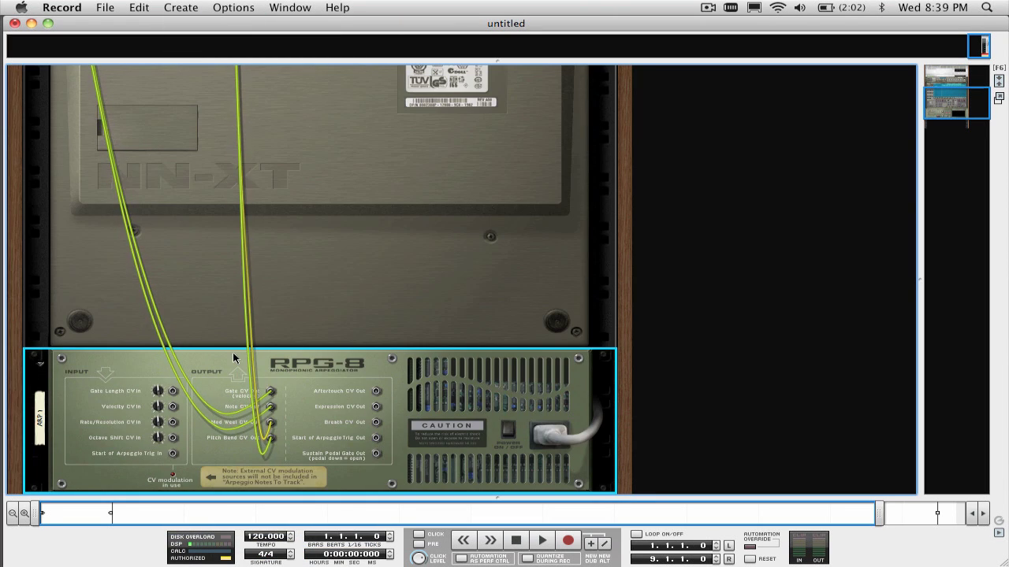
{"action": "scroll", "coordinate": [232, 355], "scroll_direction": "up", "scroll_amount": 10}
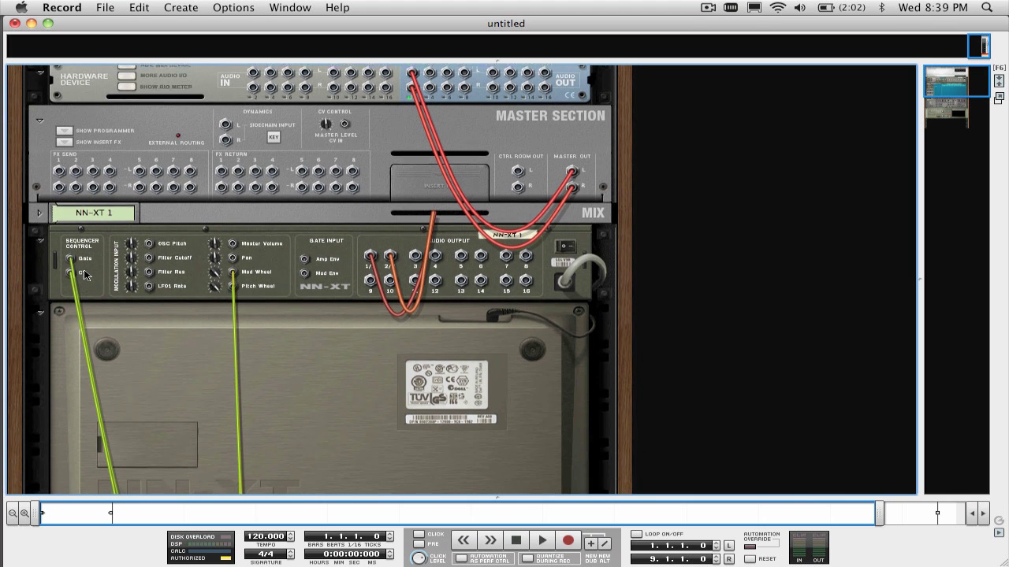
{"action": "scroll", "coordinate": [84, 273], "scroll_direction": "down", "scroll_amount": 2}
{"action": "scroll", "coordinate": [84, 273], "scroll_direction": "down", "scroll_amount": 5}
{"action": "scroll", "coordinate": [85, 273], "scroll_direction": "down", "scroll_amount": 5}
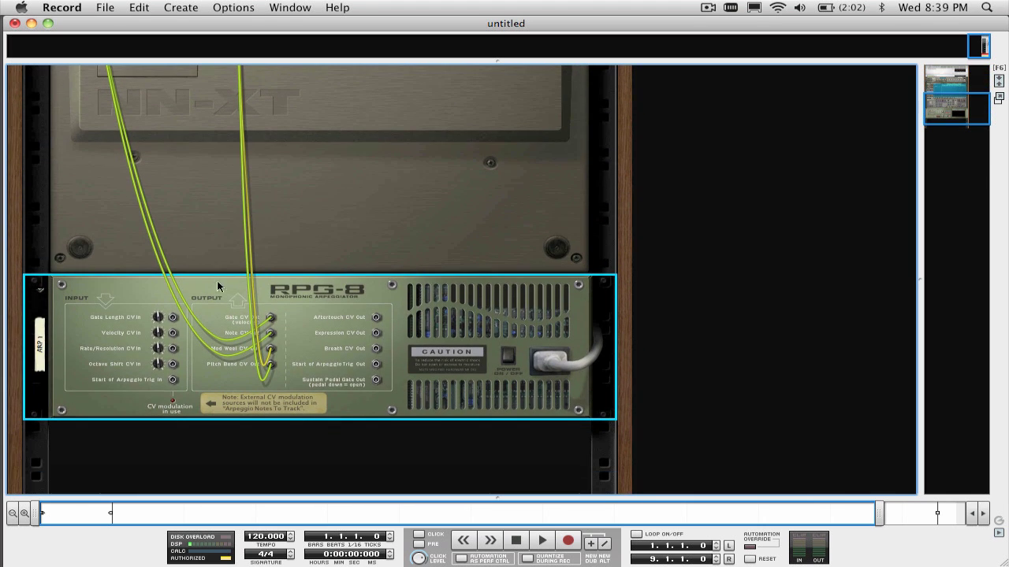
{"action": "scroll", "coordinate": [286, 314], "scroll_direction": "up", "scroll_amount": 3}
{"action": "scroll", "coordinate": [285, 314], "scroll_direction": "up", "scroll_amount": 6}
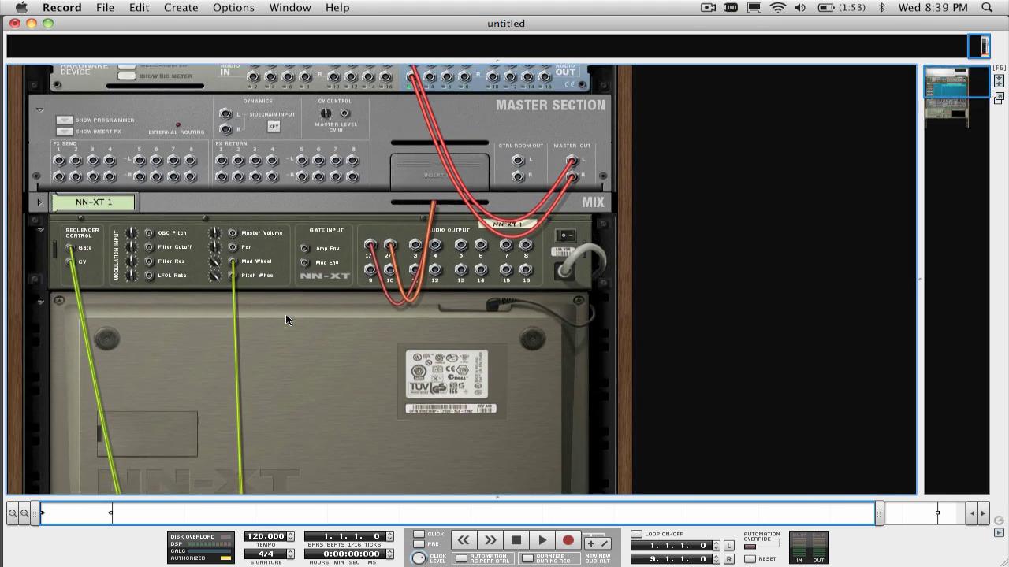
{"action": "scroll", "coordinate": [285, 314], "scroll_direction": "up", "scroll_amount": 1}
{"action": "key", "text": "Tab"}
{"action": "scroll", "coordinate": [249, 331], "scroll_direction": "down", "scroll_amount": 10}
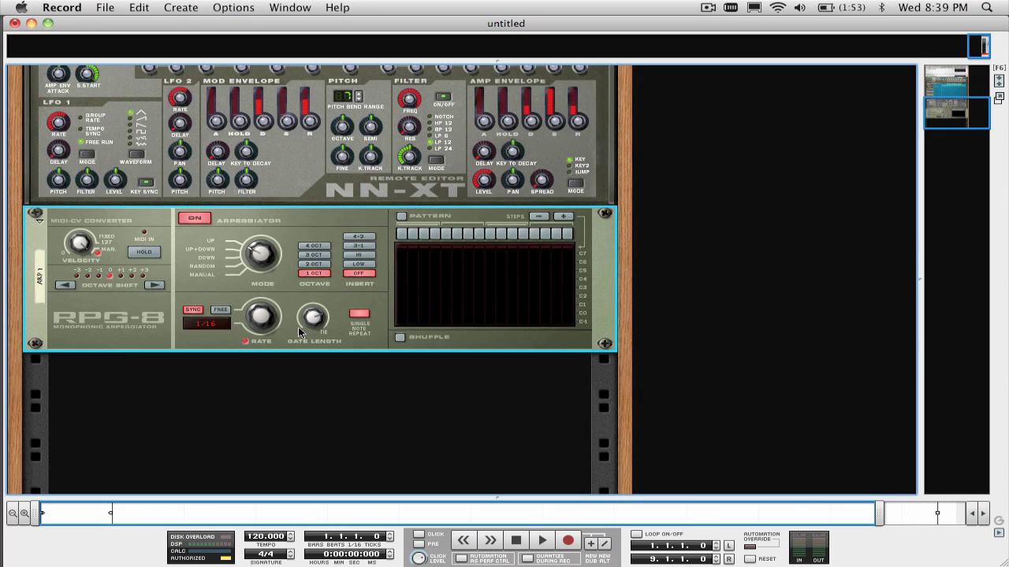
- Run the RPG-8 at a FREE rate of 35.1 Hz with velocity fixed around 57
{"action": "left_click", "coordinate": [221, 310]}
{"action": "mouse_move", "coordinate": [260, 317]}
{"action": "left_mouse_down"}
{"action": "mouse_move", "coordinate": [248, 180]}
{"action": "mouse_move", "coordinate": [251, 193]}
{"action": "left_mouse_up"}
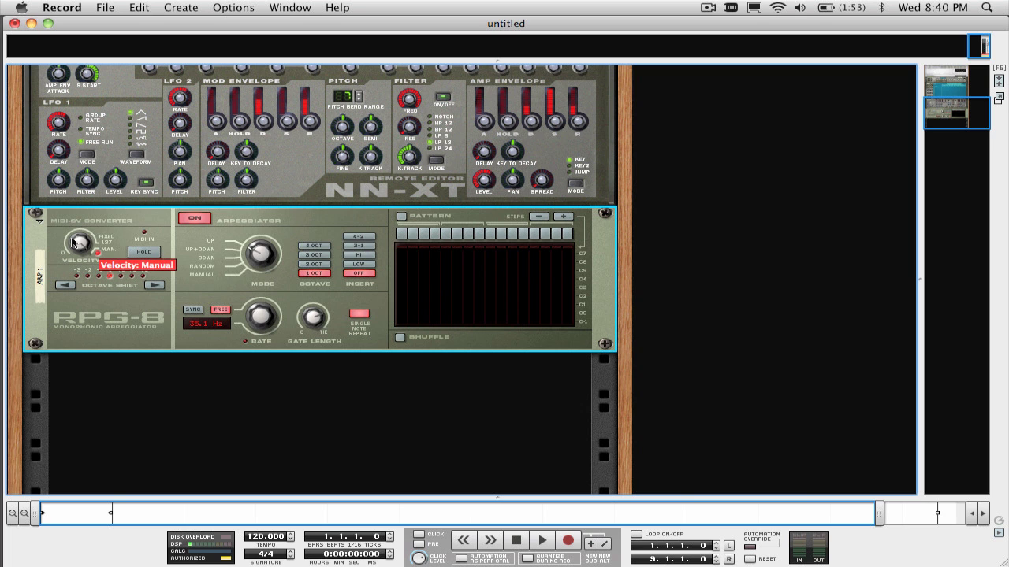
{"action": "left_click_drag", "start_coordinate": [73, 242], "coordinate": [85, 283]}
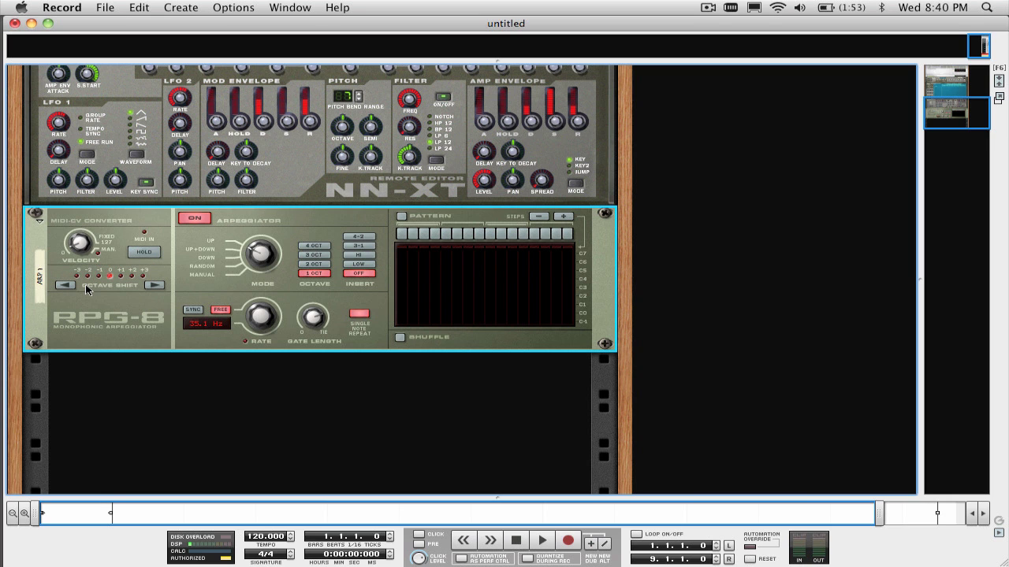
{"action": "mouse_move", "coordinate": [80, 241]}
{"action": "left_mouse_down"}
{"action": "mouse_move", "coordinate": [80, 264]}
{"action": "mouse_move", "coordinate": [76, 223]}
{"action": "left_mouse_up"}
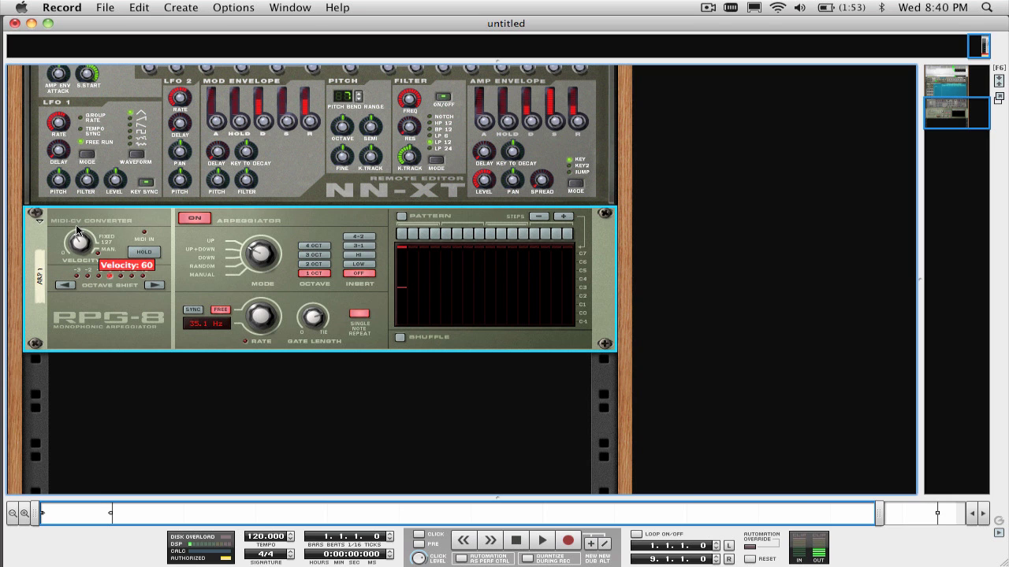
{"action": "mouse_move", "coordinate": [76, 223]}
{"action": "left_mouse_down"}
{"action": "mouse_move", "coordinate": [76, 215]}
{"action": "mouse_move", "coordinate": [79, 227]}
{"action": "left_mouse_up"}
- Switch the arpeggiator off and back on, and lower its output velocity
{"action": "left_click", "coordinate": [193, 219]}
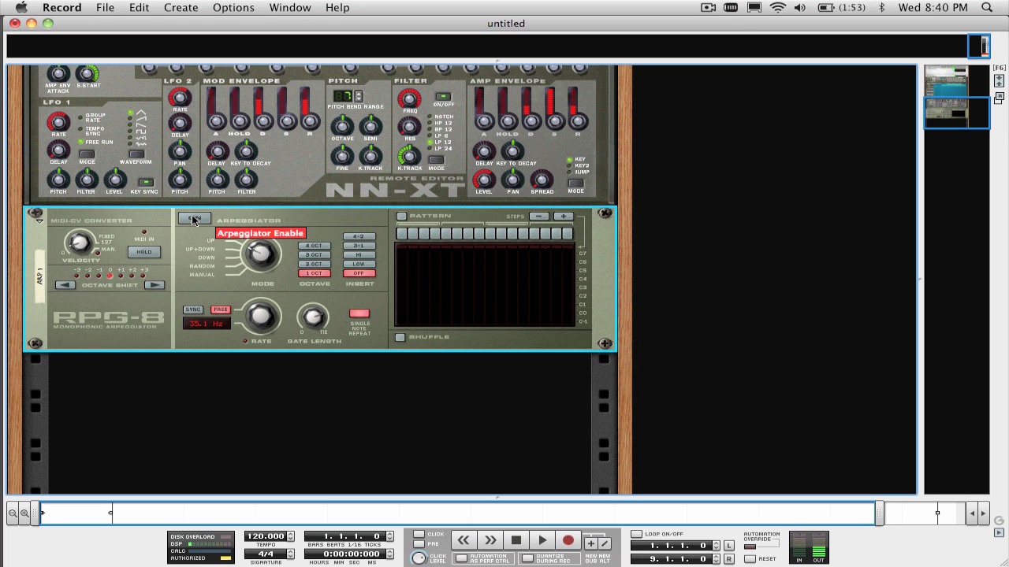
{"action": "left_click", "coordinate": [193, 219]}
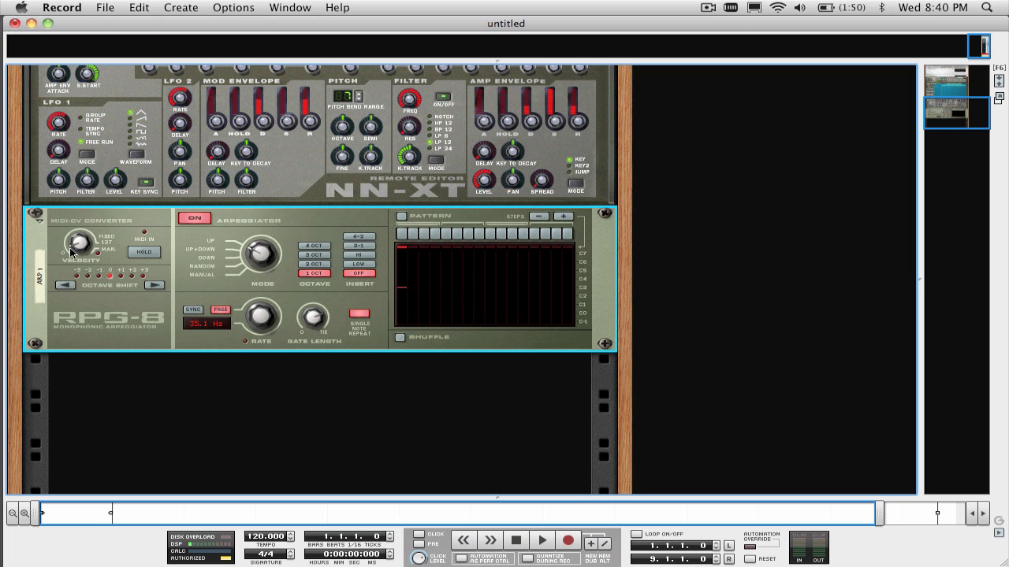
{"action": "mouse_move", "coordinate": [70, 252]}
{"action": "left_mouse_down"}
{"action": "mouse_move", "coordinate": [82, 247]}
{"action": "mouse_move", "coordinate": [75, 214]}
{"action": "mouse_move", "coordinate": [92, 254]}
{"action": "left_mouse_up"}
- Set the arpeggio to 2 OCT, change its Mode, enable Insert HI, and set velocity to 55
{"action": "left_click", "coordinate": [322, 264]}
{"action": "left_click_drag", "start_coordinate": [258, 255], "coordinate": [258, 274]}
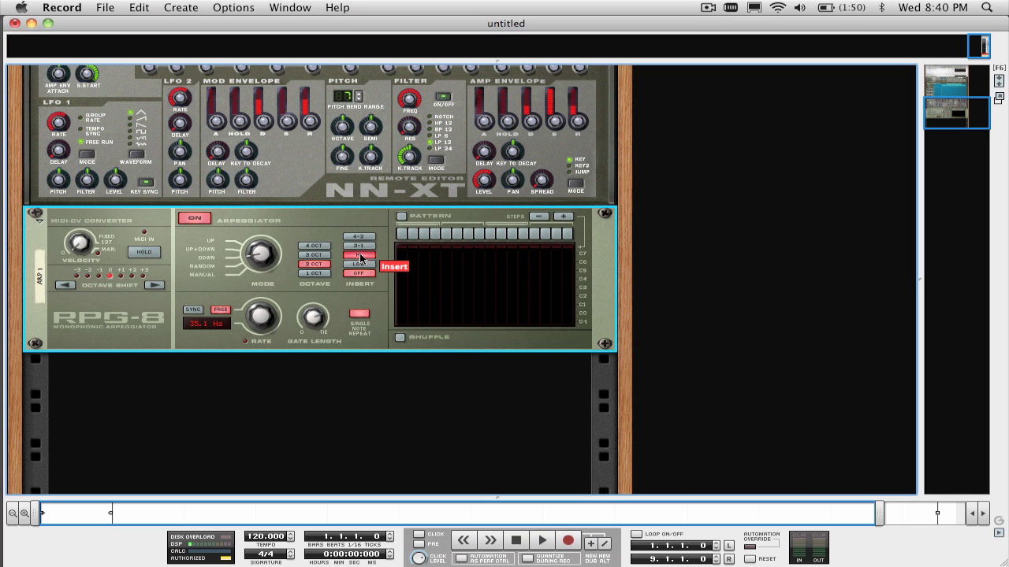
{"action": "left_click", "coordinate": [360, 255]}
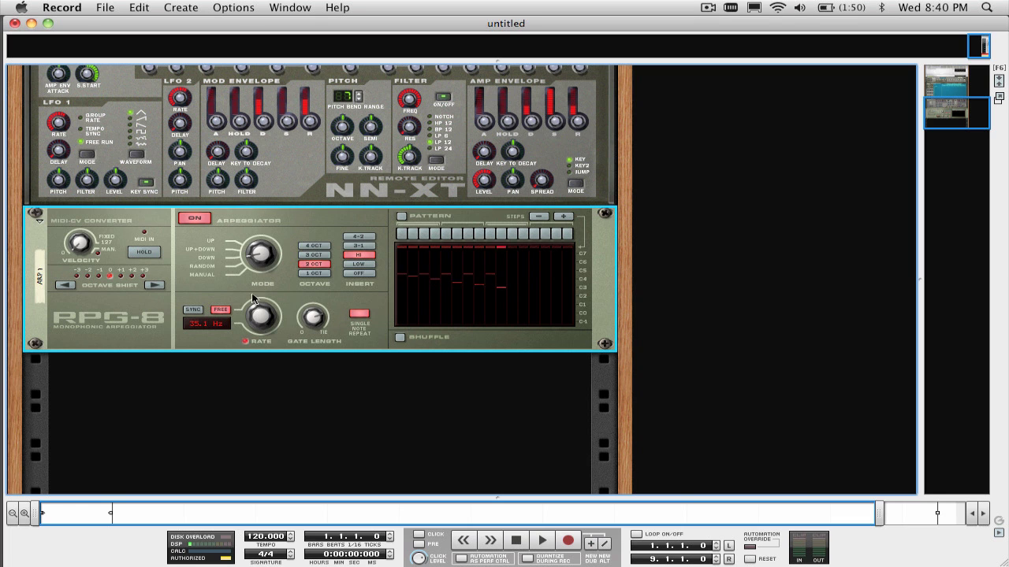
{"action": "left_click_drag", "start_coordinate": [79, 252], "coordinate": [82, 228]}
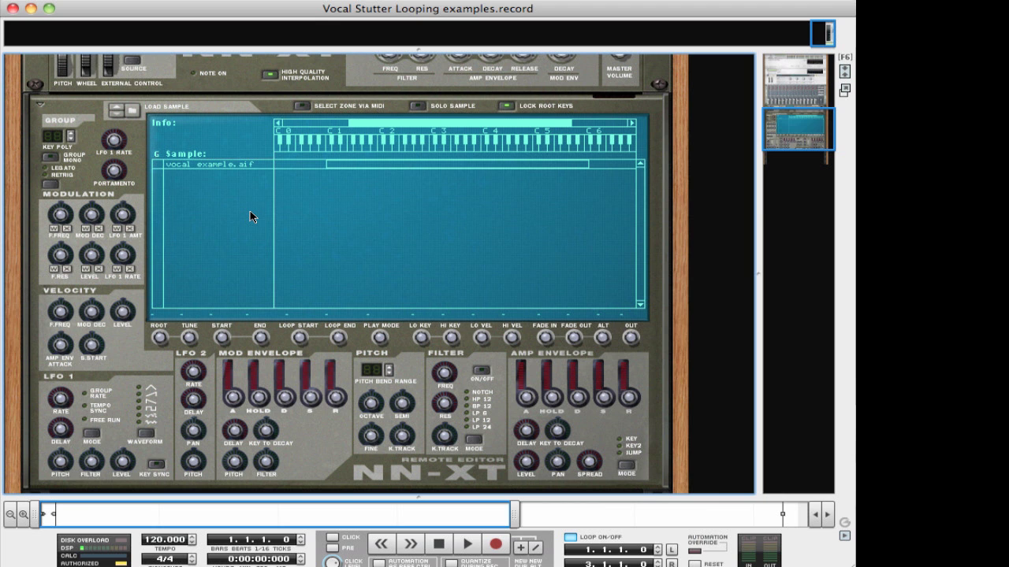
- Select the vocal example.aif zone and move its Play Mode through FW-LOOP and FW-BW to FW-SUS
{"action": "left_click", "coordinate": [251, 217]}
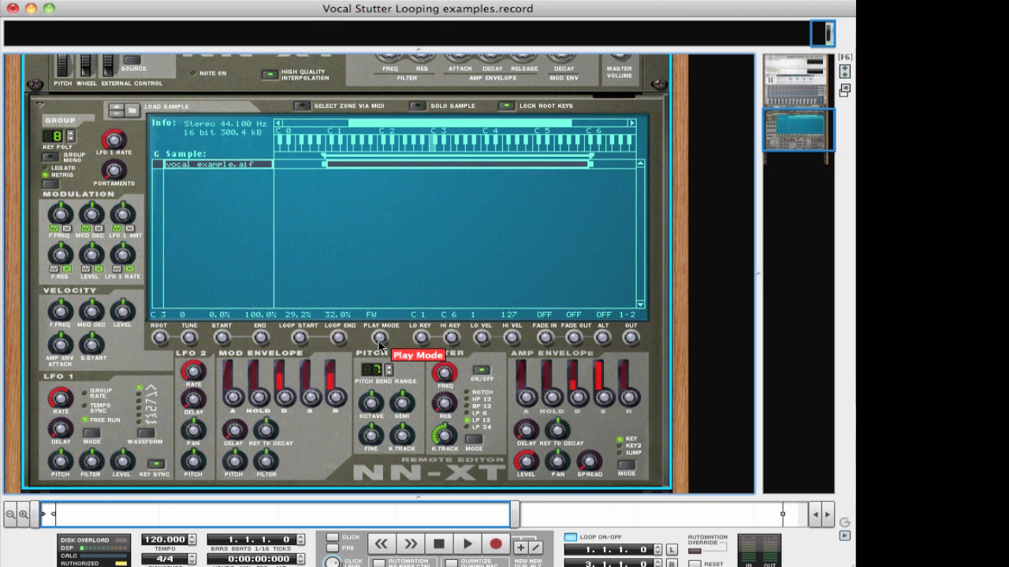
{"action": "left_click_drag", "start_coordinate": [379, 344], "coordinate": [381, 331]}
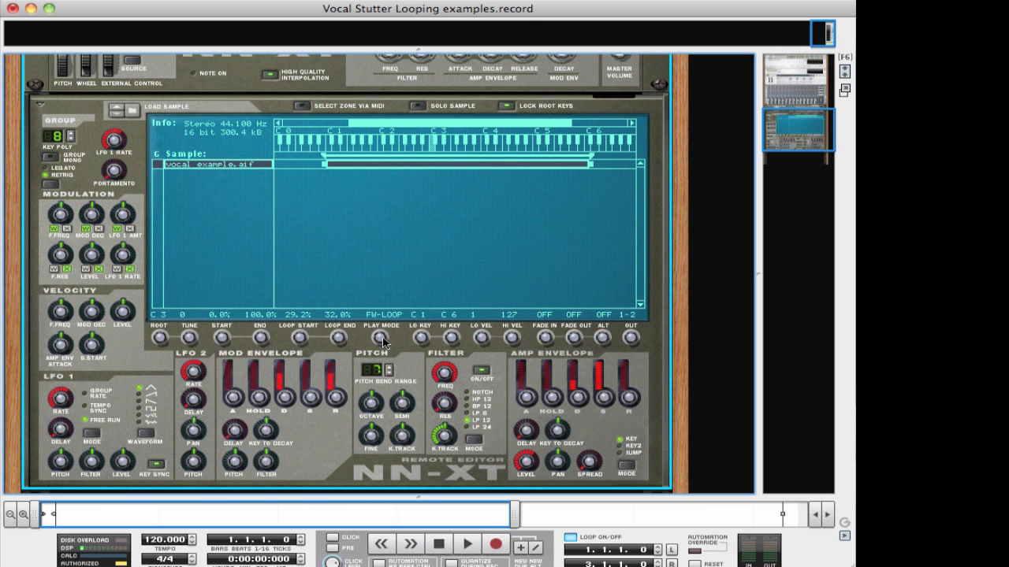
{"action": "mouse_move", "coordinate": [380, 338]}
{"action": "left_mouse_down"}
{"action": "mouse_move", "coordinate": [382, 356]}
{"action": "mouse_move", "coordinate": [383, 340]}
{"action": "left_mouse_up"}
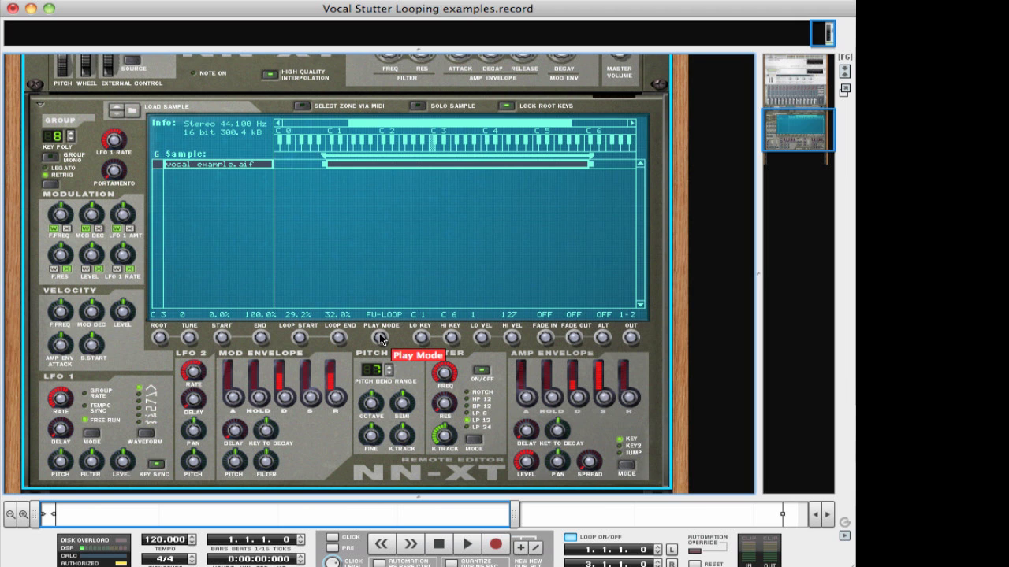
{"action": "left_click_drag", "start_coordinate": [381, 337], "coordinate": [380, 324]}
{"action": "left_click_drag", "start_coordinate": [379, 342], "coordinate": [380, 331]}
- Nudge the vocal Loop End slightly longer and show the device rack above the sequencer
{"action": "left_click_drag", "start_coordinate": [347, 337], "coordinate": [340, 340]}
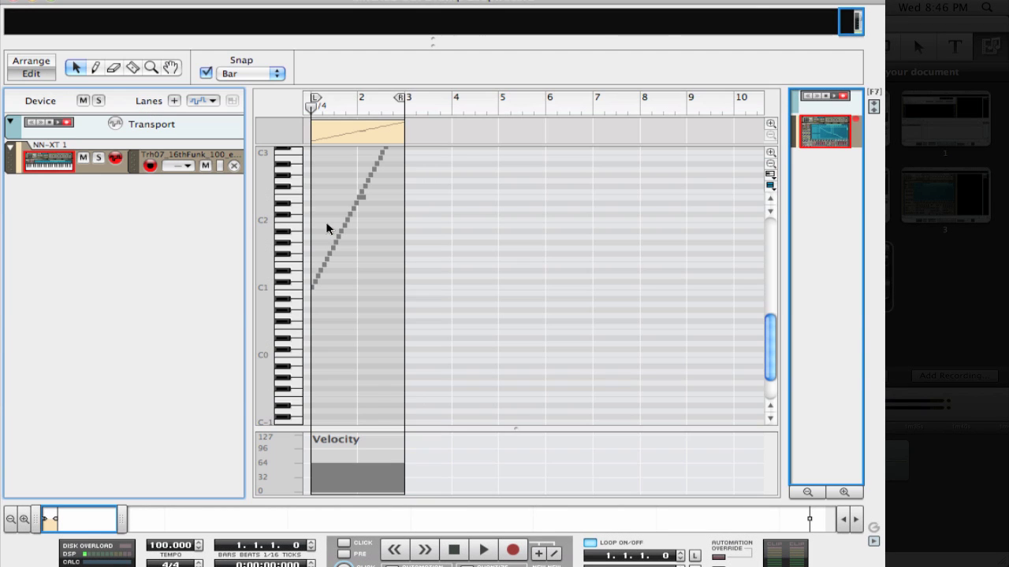
{"action": "key", "text": "F6"}
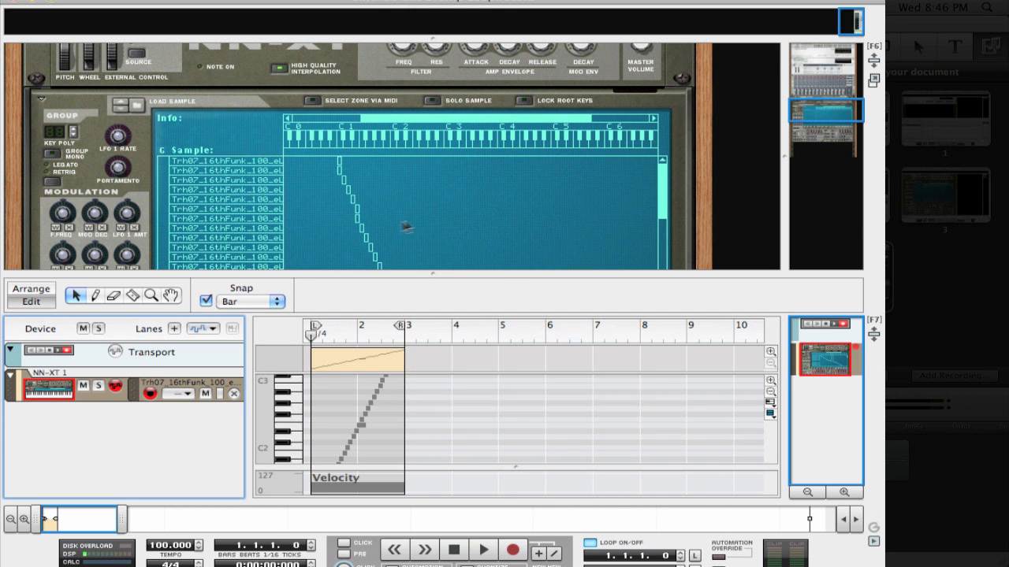
{"action": "scroll", "coordinate": [408, 211], "scroll_direction": "up", "scroll_amount": 2}
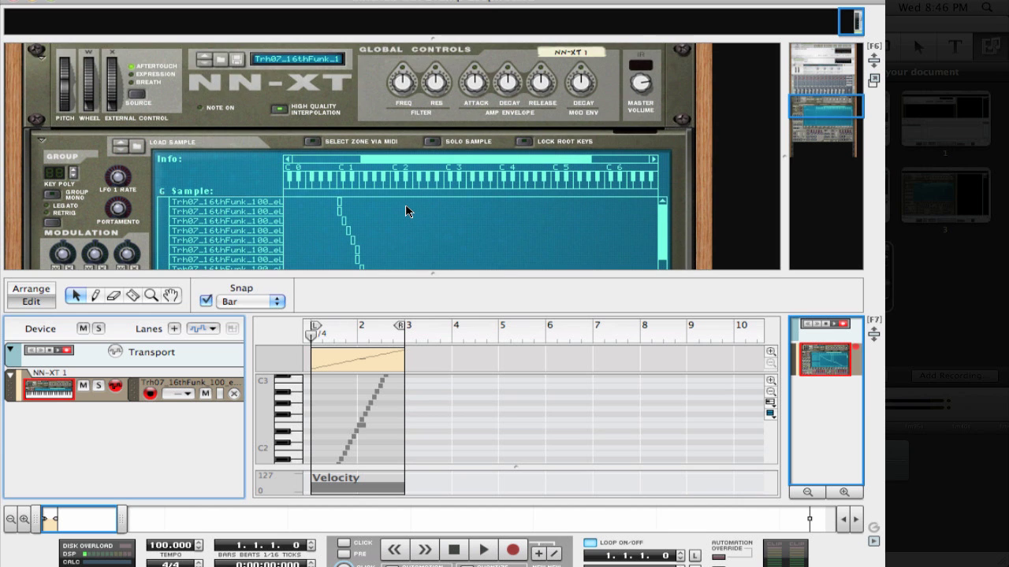
{"action": "scroll", "coordinate": [408, 212], "scroll_direction": "down", "scroll_amount": 4}
{"action": "scroll", "coordinate": [408, 211], "scroll_direction": "down", "scroll_amount": 2}
{"action": "scroll", "coordinate": [408, 211], "scroll_direction": "down", "scroll_amount": 1}
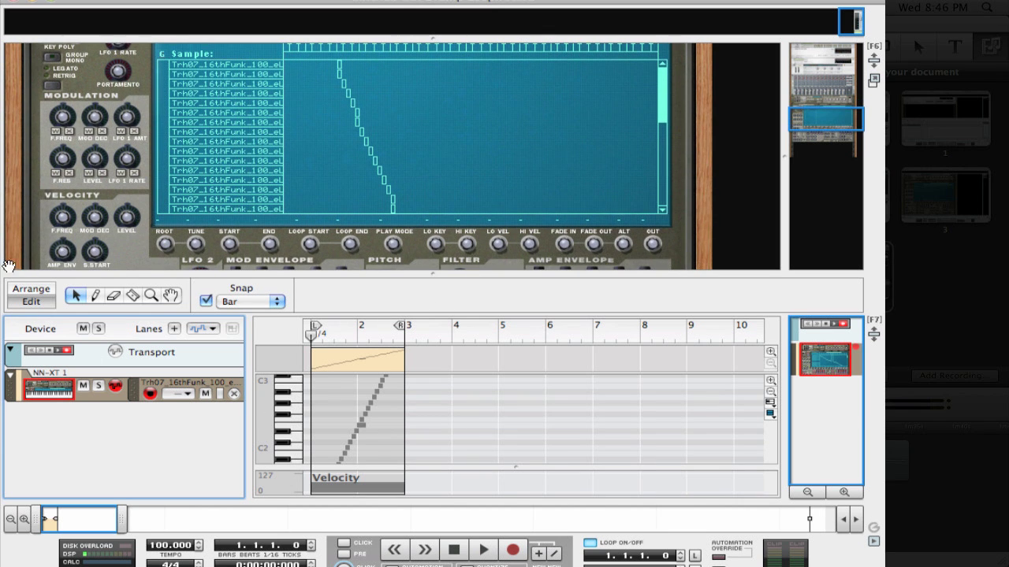
- Play the Trh07 slice clip from Arrange view, hide the sequencer, and enable Select Zone via MIDI
{"action": "left_click", "coordinate": [30, 291]}
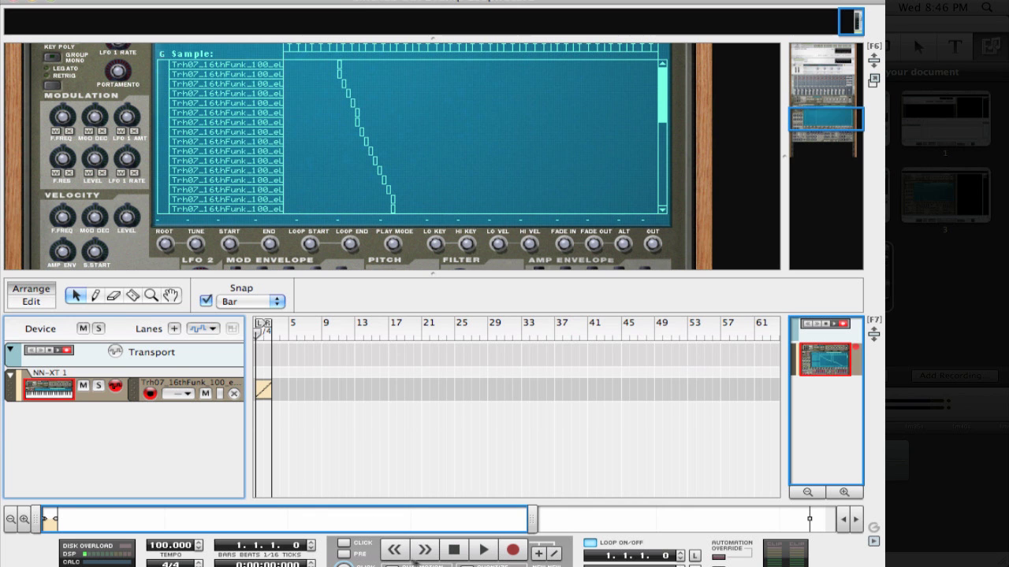
{"action": "left_click", "coordinate": [483, 549]}
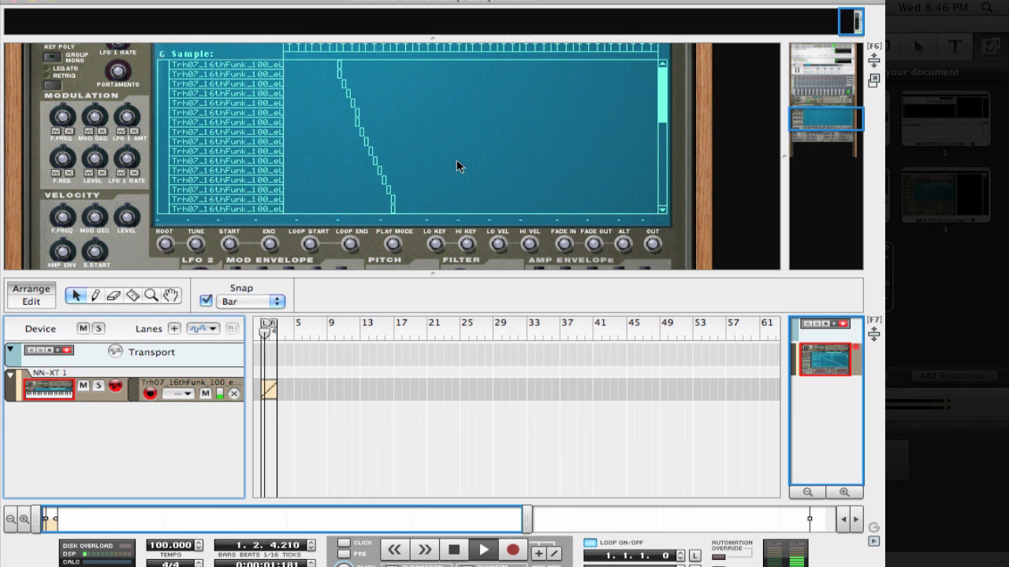
{"action": "scroll", "coordinate": [457, 164], "scroll_direction": "up", "scroll_amount": 5}
{"action": "scroll", "coordinate": [459, 165], "scroll_direction": "down", "scroll_amount": 1}
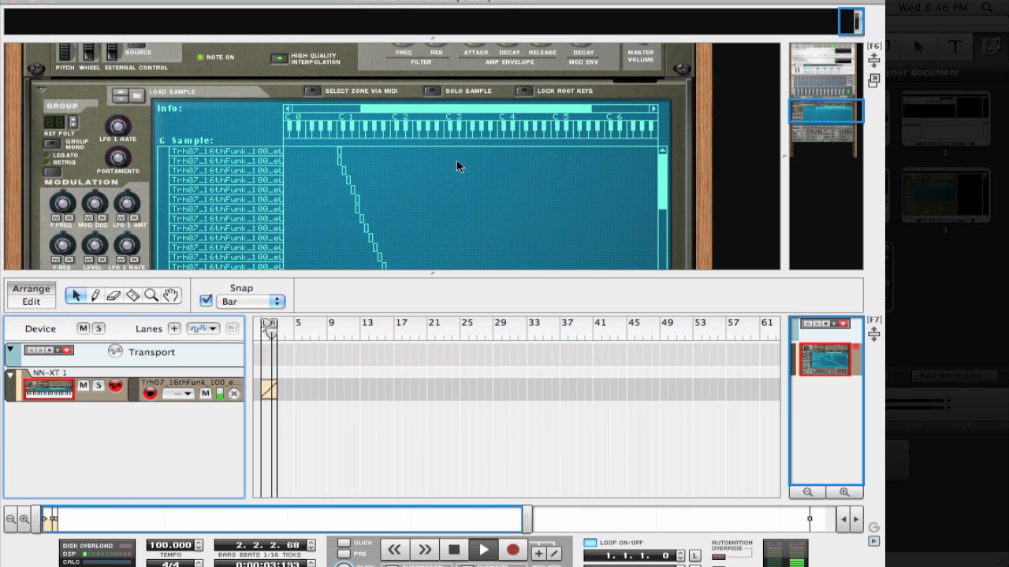
{"action": "key", "text": "F7"}
{"action": "left_click", "coordinate": [312, 91]}
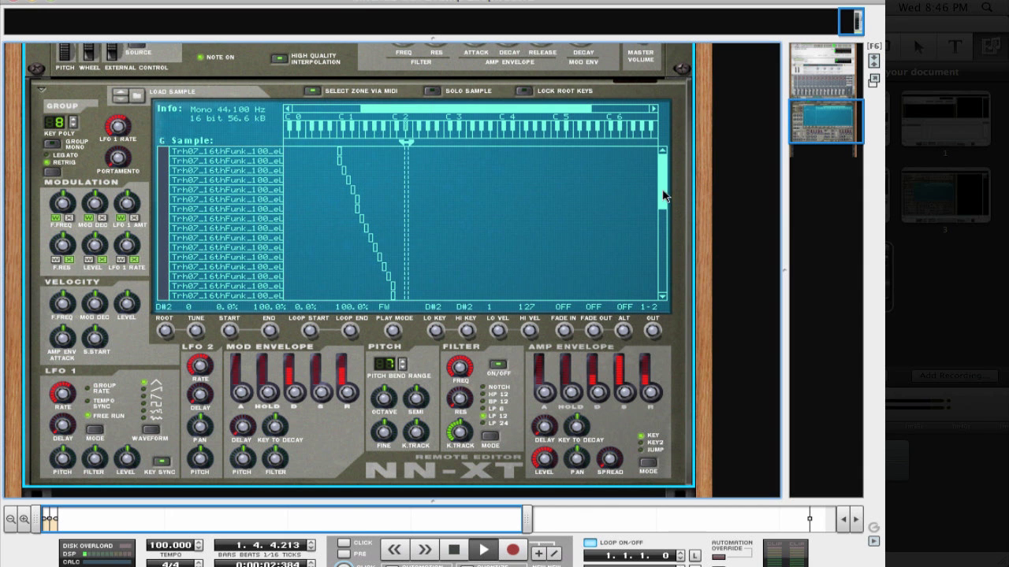
{"action": "left_click_drag", "start_coordinate": [662, 202], "coordinate": [664, 261]}
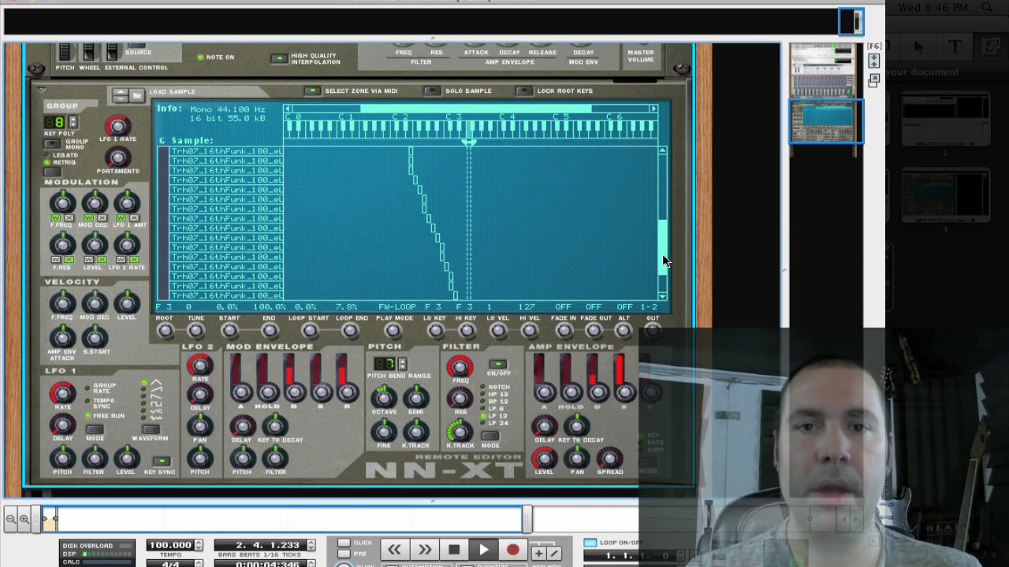